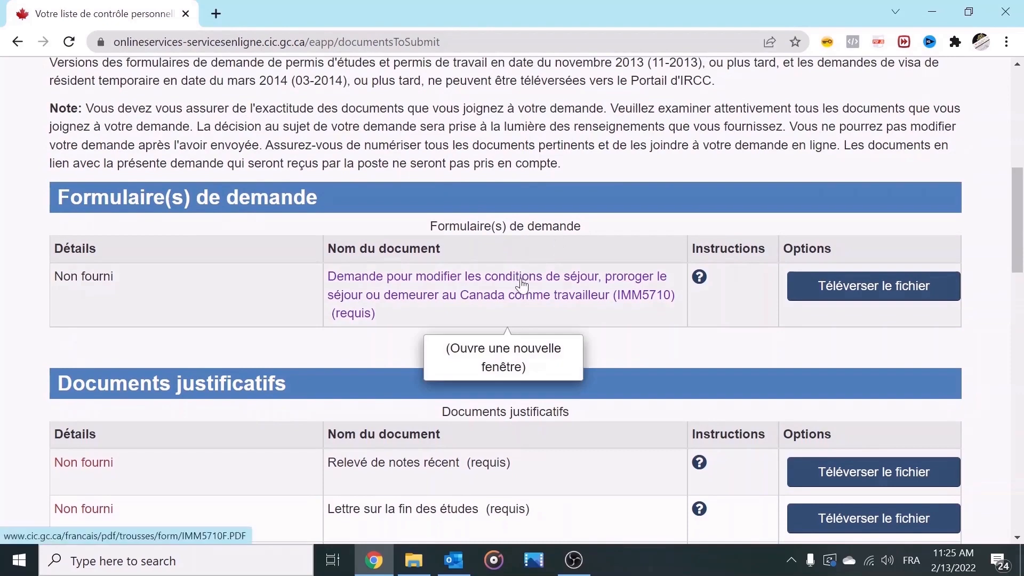
# Step: Open the IMM5710 work-permit form PDF from the Formulaire(s) de demande link
pyautogui.click(514, 295)
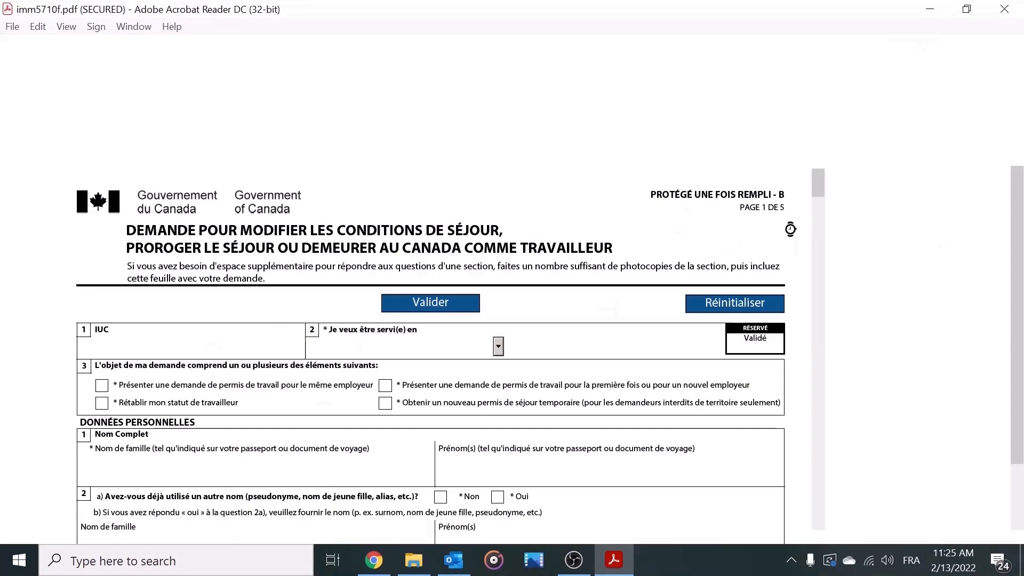
# Step: Place the cursor in the IUC field of the loaded IMM5710 form
pyautogui.click(114, 373)
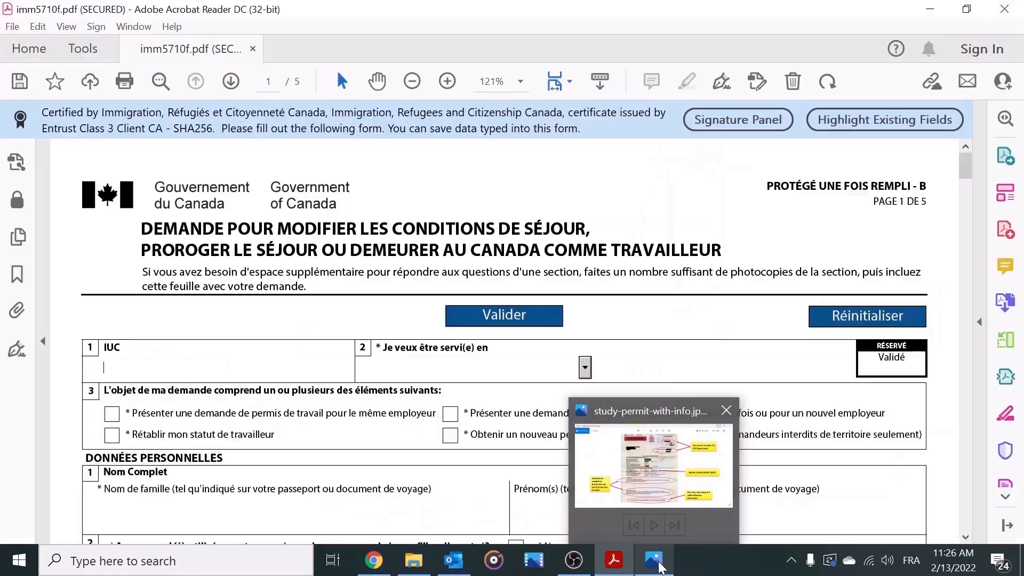
pyautogui.click(660, 568)
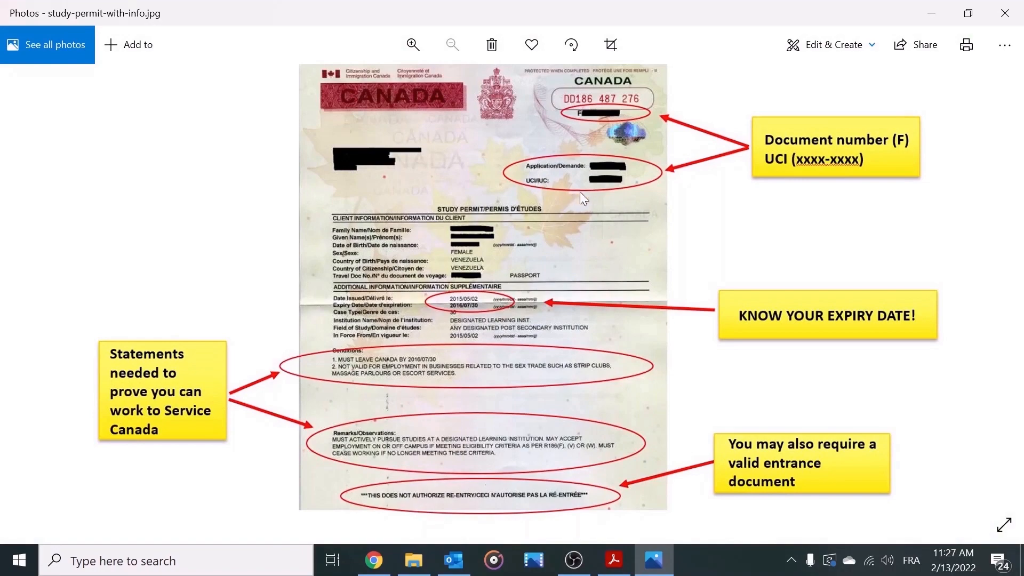
pyautogui.scroll(4, 599, 181)
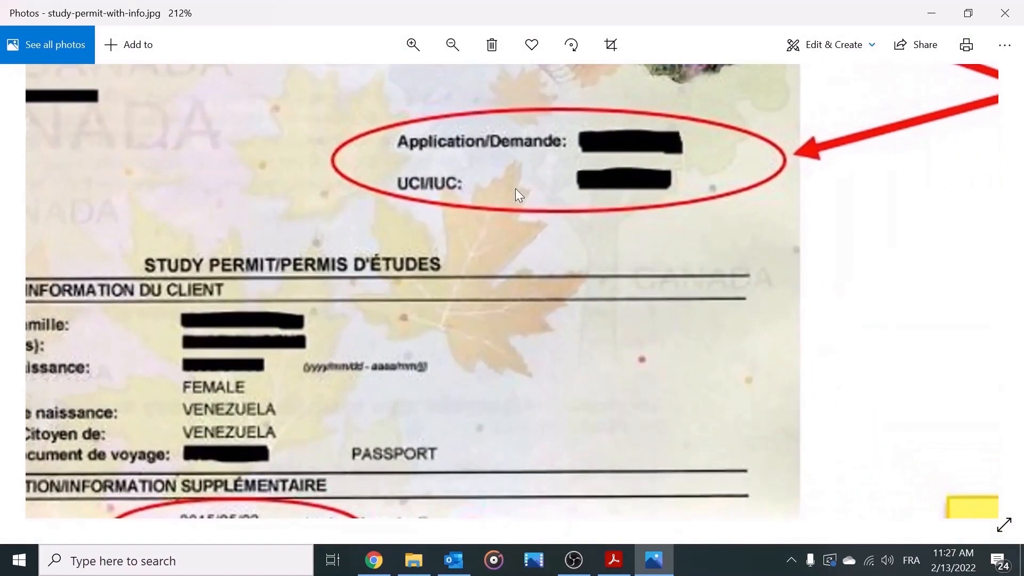
pyautogui.moveTo(515, 188); pyautogui.dragTo(466, 376)
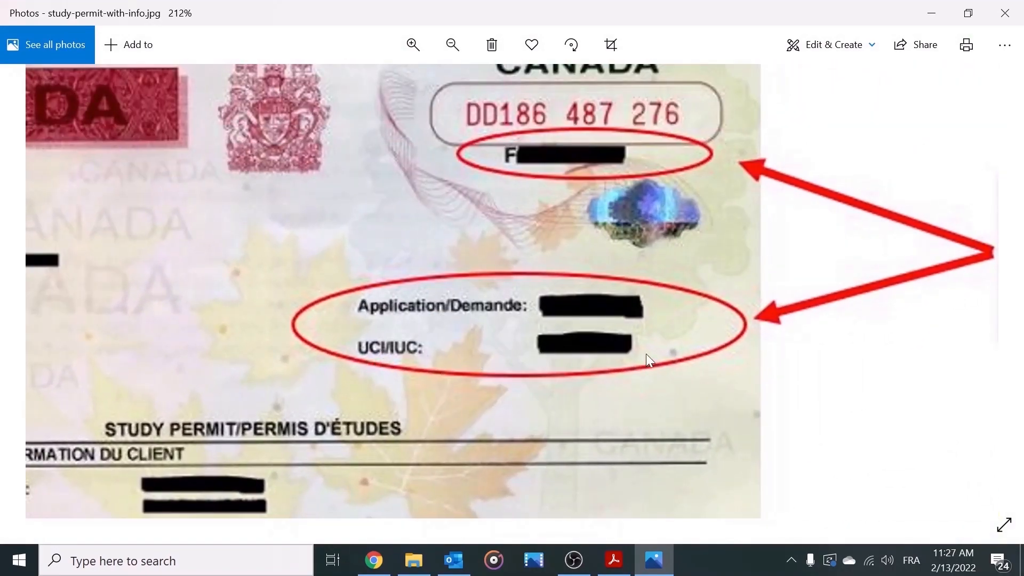
pyautogui.click(932, 13)
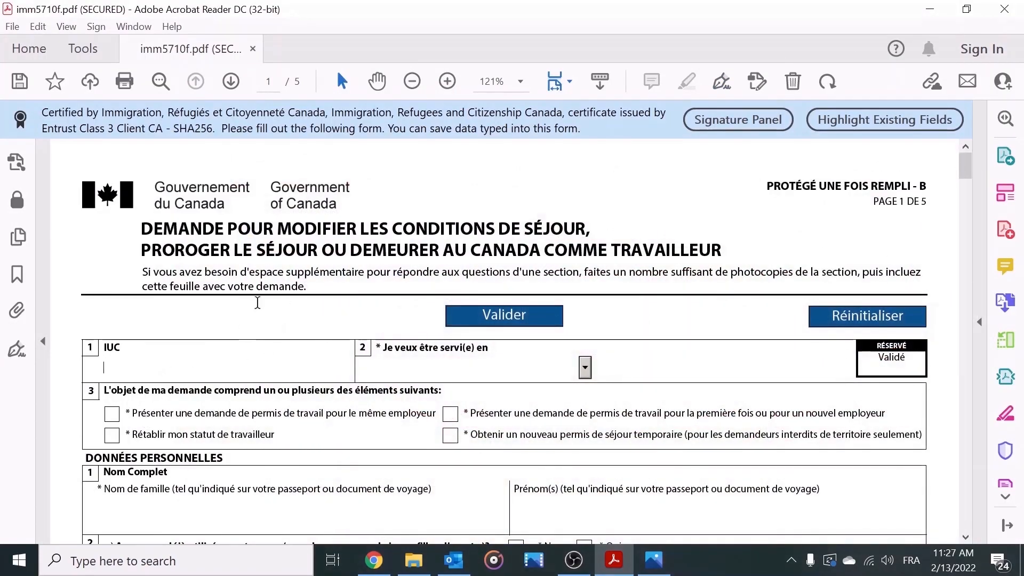
# Step: Enter the UCI, choose Français as service language, and tick the first-time/new-employer permit box
pyautogui.write('12345678')
pyautogui.click(585, 367)
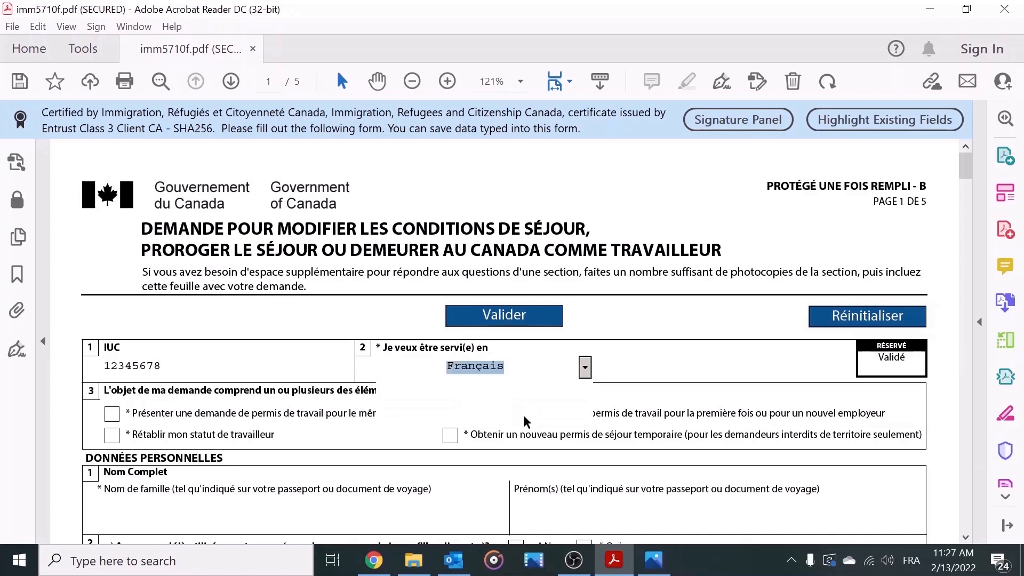
pyautogui.click(525, 421)
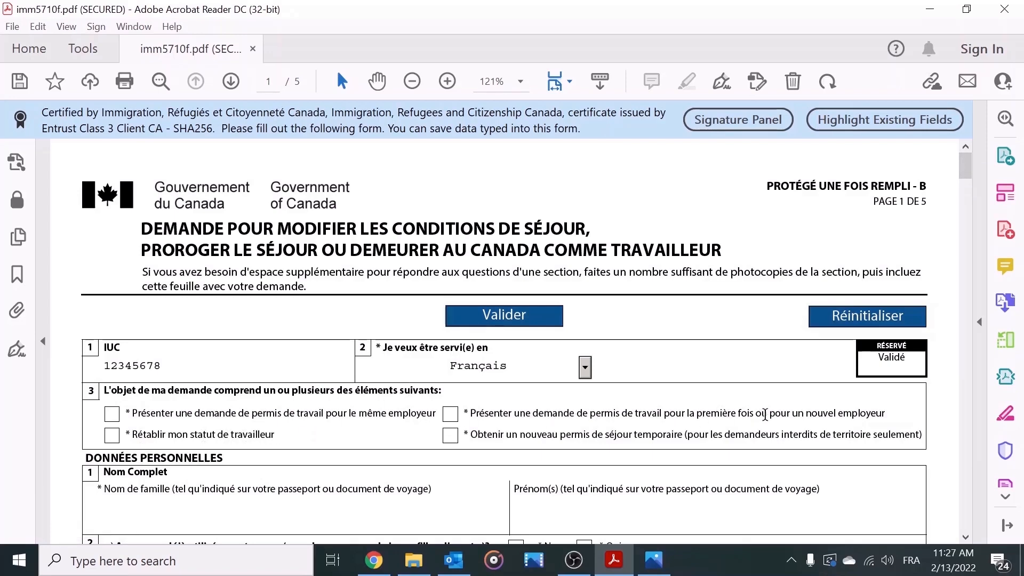
pyautogui.click(450, 416)
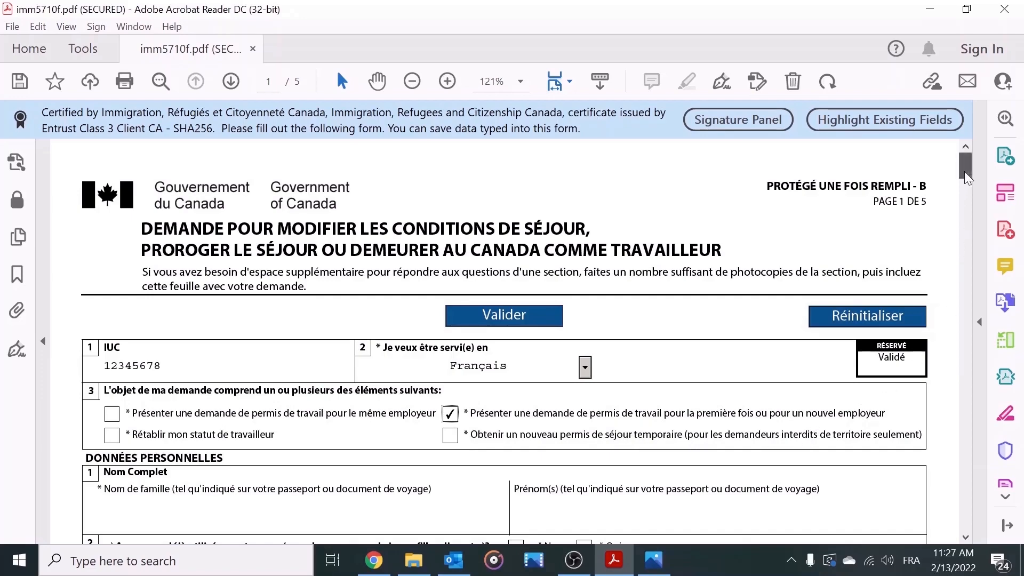
pyautogui.moveTo(964, 171); pyautogui.dragTo(965, 187)
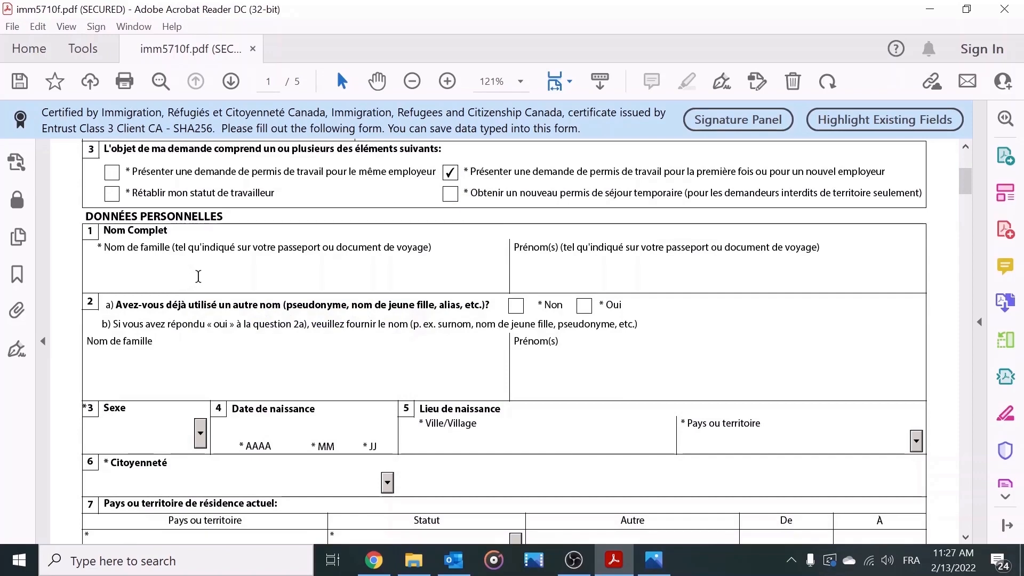
# Step: Enter the applicant's family and given names and answer Non to having used other names
pyautogui.click(299, 286)
pyautogui.write('Mavwa')
pyautogui.press('Tab')
pyautogui.write('Utilisateur')
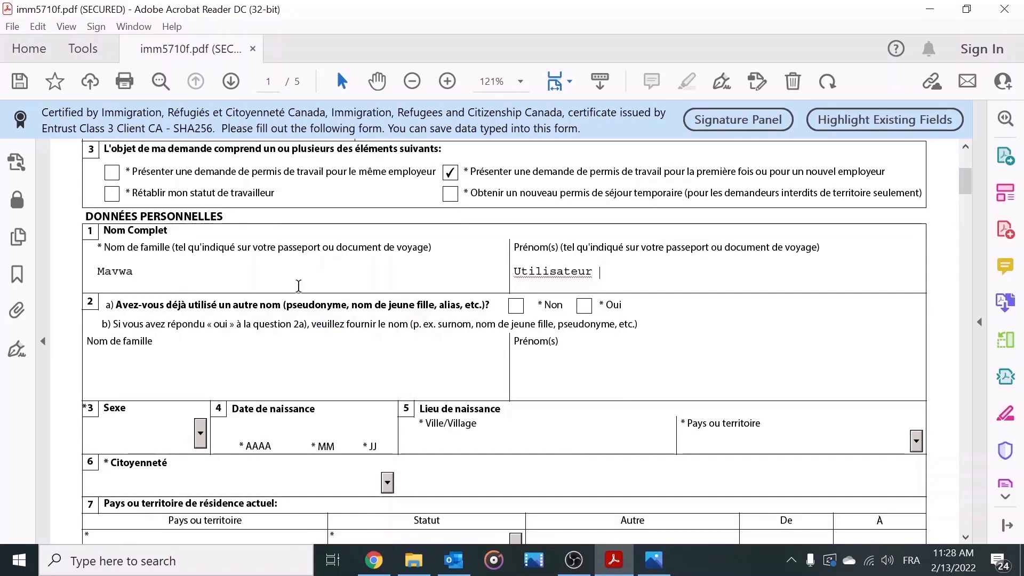
pyautogui.press('BackSpace')
pyautogui.write('test')
pyautogui.click(324, 363)
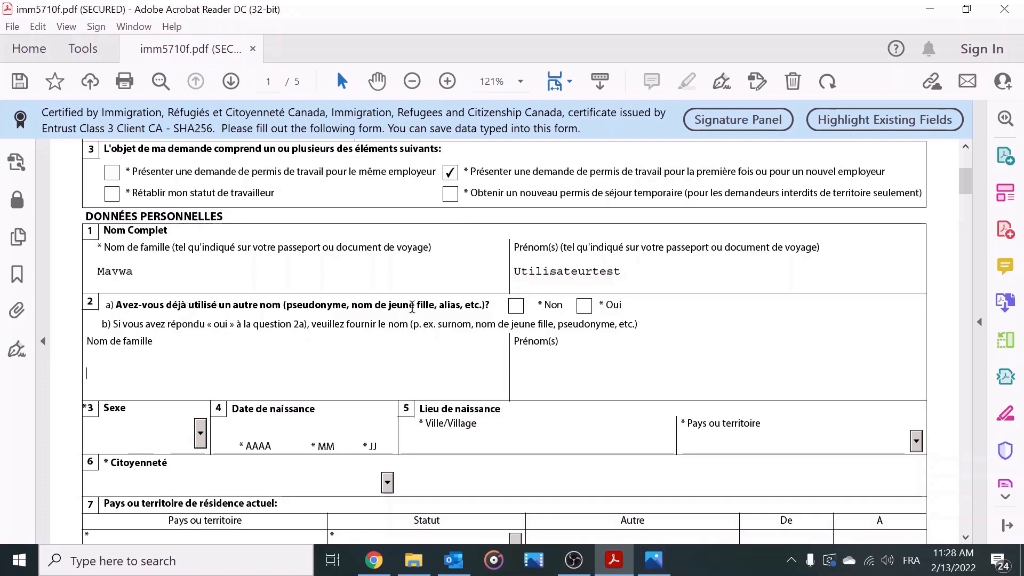
pyautogui.click(516, 307)
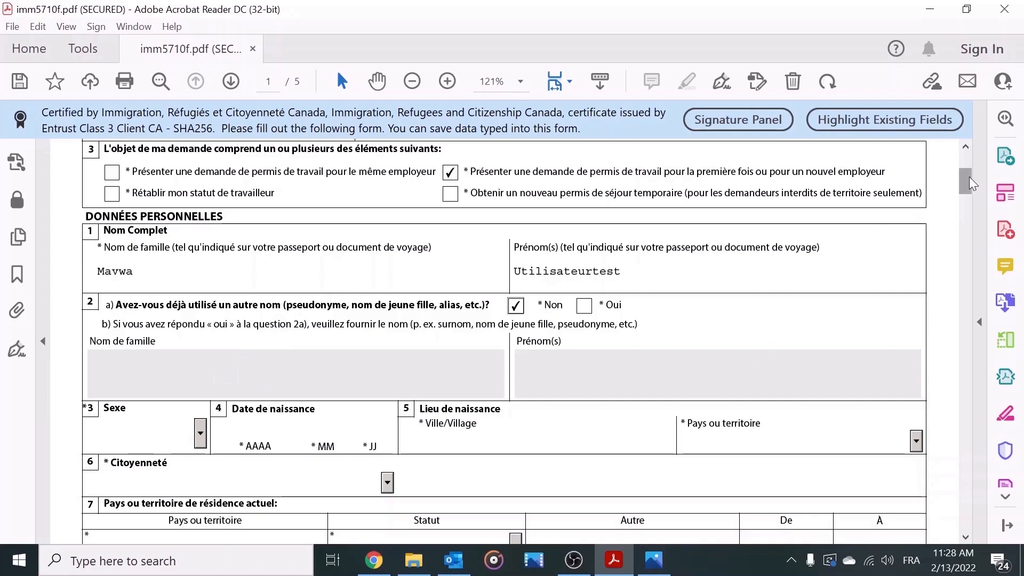
pyautogui.scroll(-2, 968, 177)
pyautogui.scroll(-2, 962, 184)
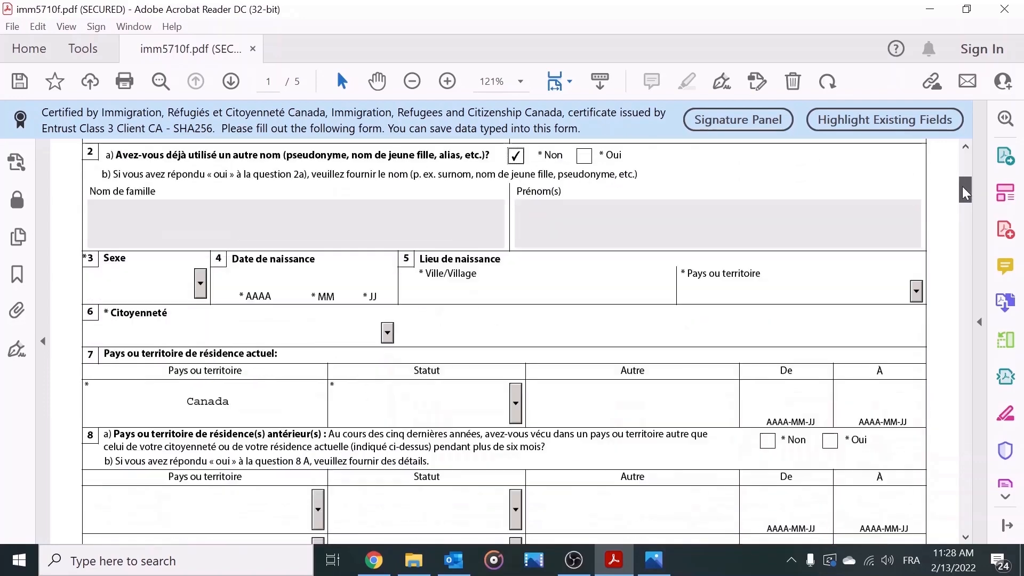
pyautogui.click(198, 273)
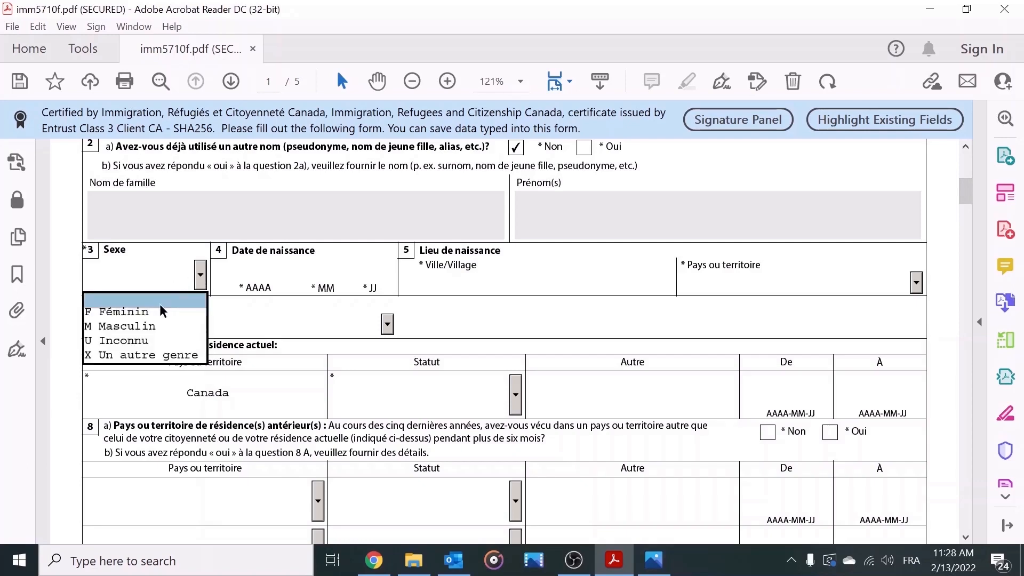
pyautogui.click(159, 320)
pyautogui.press('Tab')
pyautogui.write('2000 ')
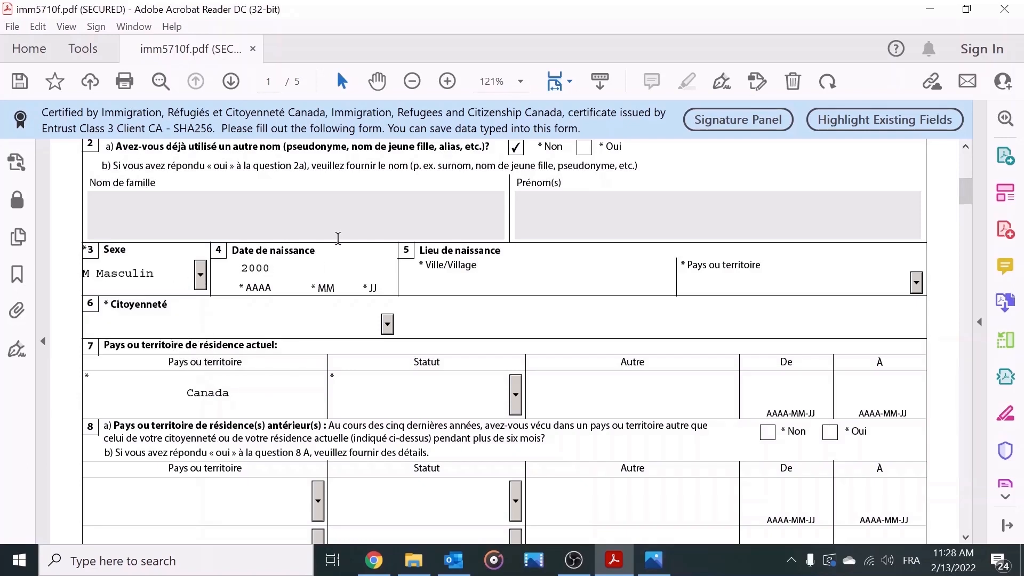
pyautogui.write('04 ')
pyautogui.write('18')
# Step: Select Nigéria as both the country of birth and the country of citizenship
pyautogui.click(917, 286)
pyautogui.press('i')
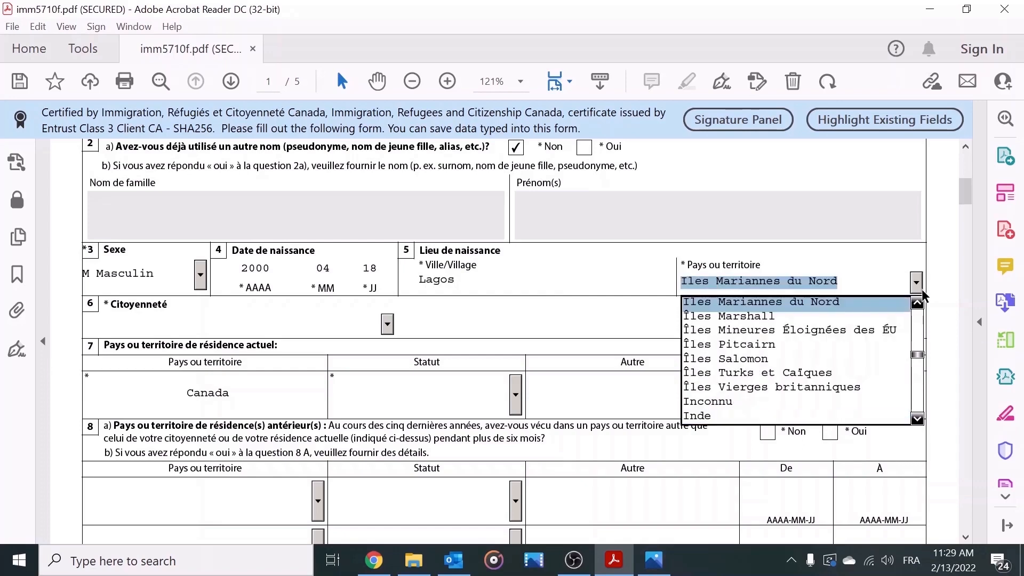
pyautogui.press('n')
pyautogui.press('n')
pyautogui.press('n')
pyautogui.press('n')
pyautogui.press('n')
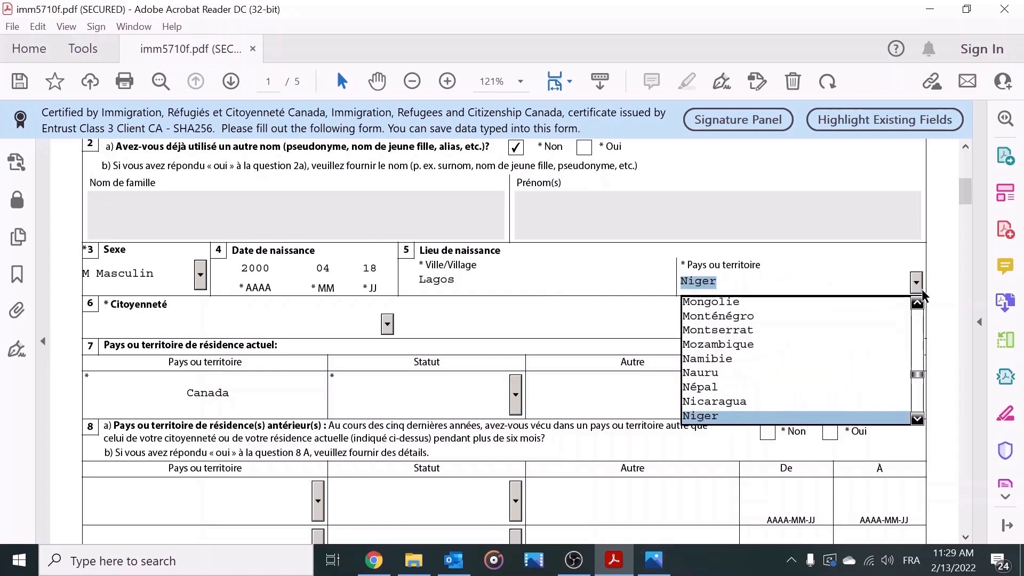
pyautogui.press('n')
pyautogui.press('Return')
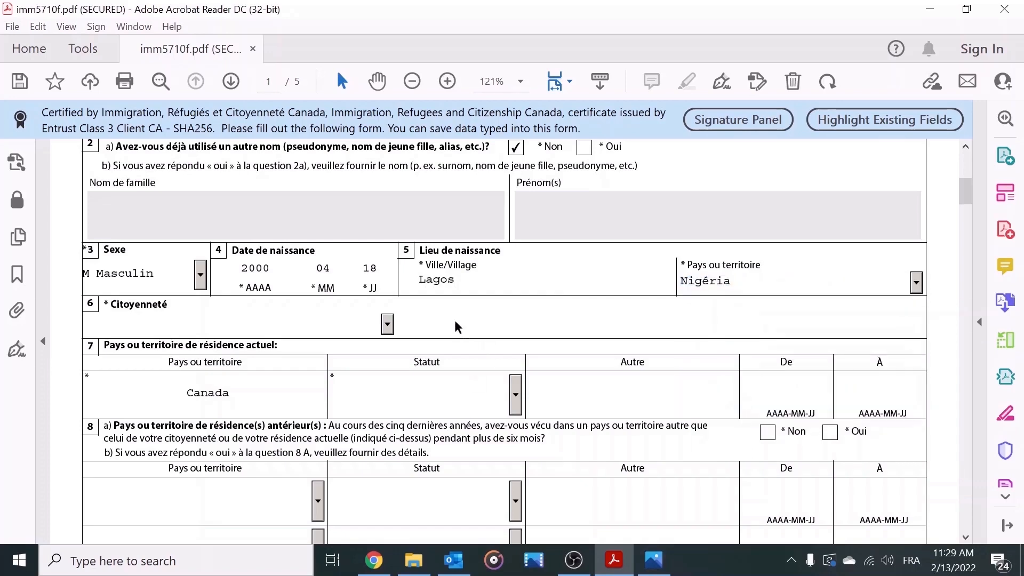
pyautogui.click(388, 324)
pyautogui.press('b')
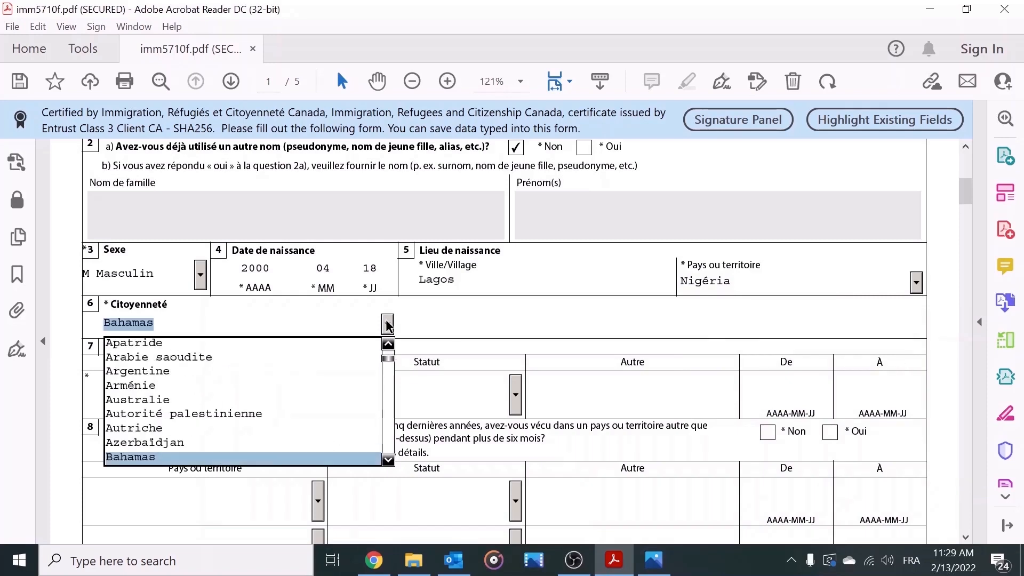
pyautogui.press('n')
pyautogui.press('n')
pyautogui.press('n')
pyautogui.press('n')
pyautogui.press('n')
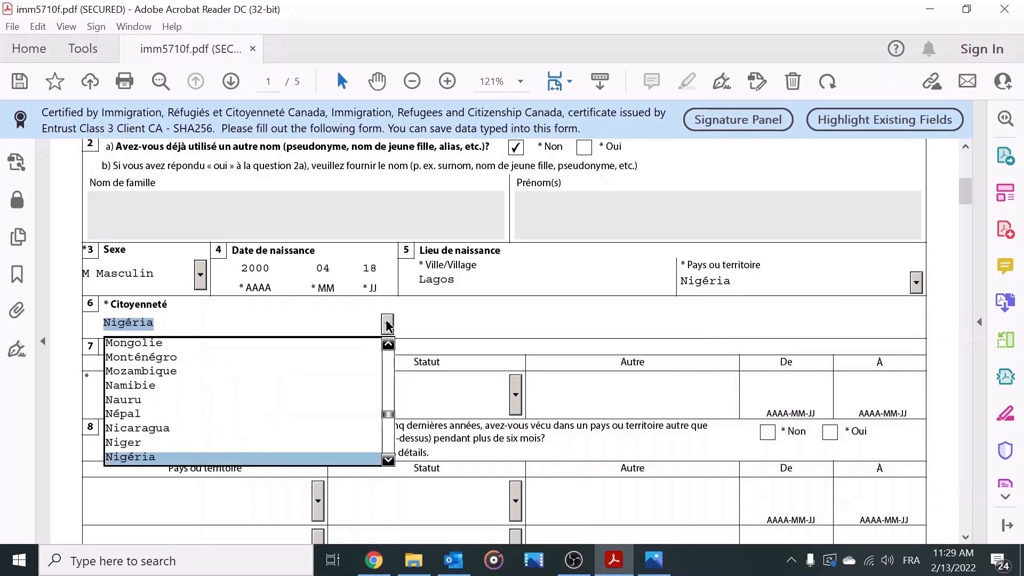
pyautogui.press('Return')
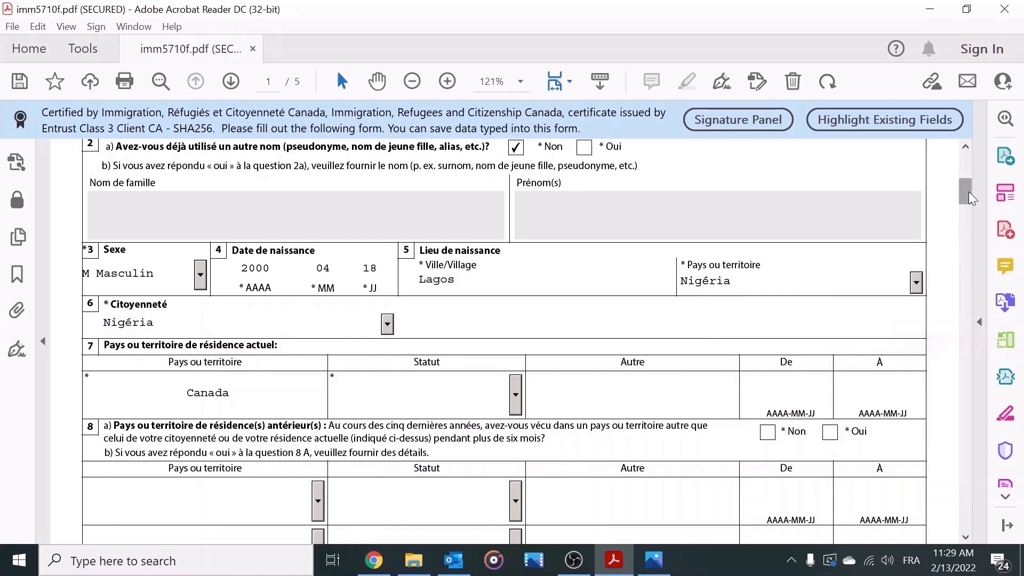
# Step: Set the Canada residence status to Étudiant, select the start date, and reopen the permit image
pyautogui.moveTo(968, 191); pyautogui.dragTo(964, 201)
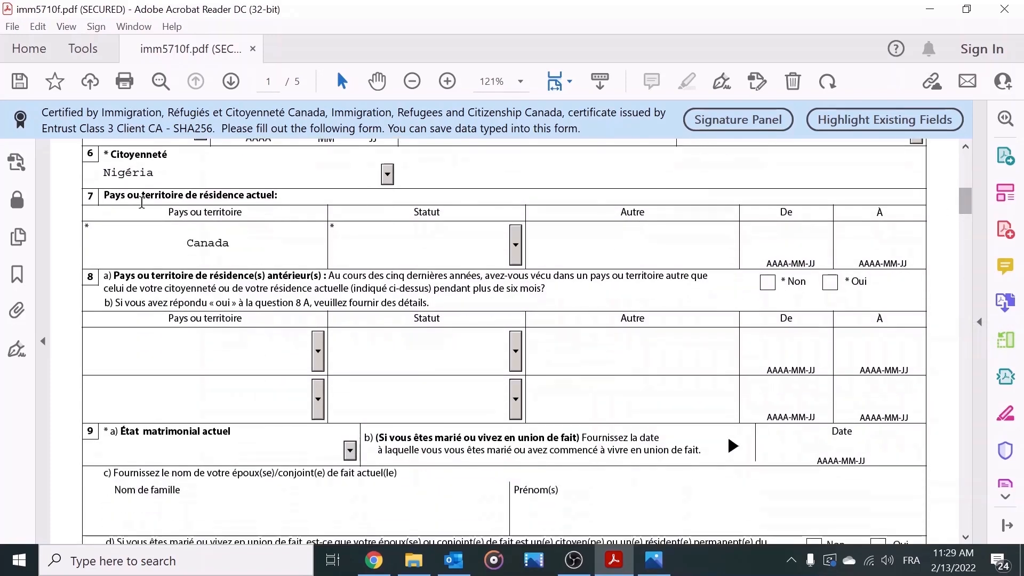
pyautogui.click(516, 246)
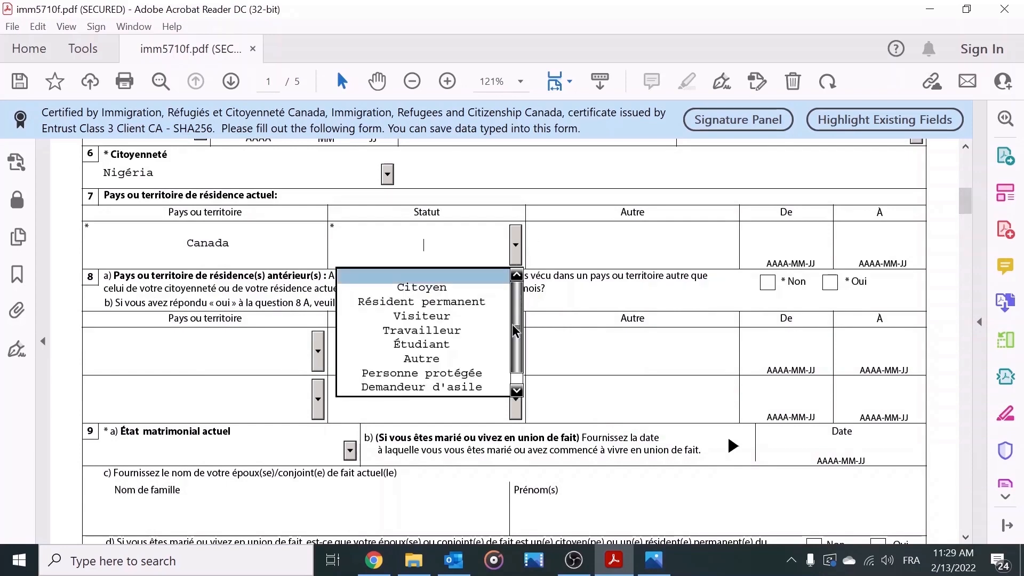
pyautogui.scroll(-1, 520, 341)
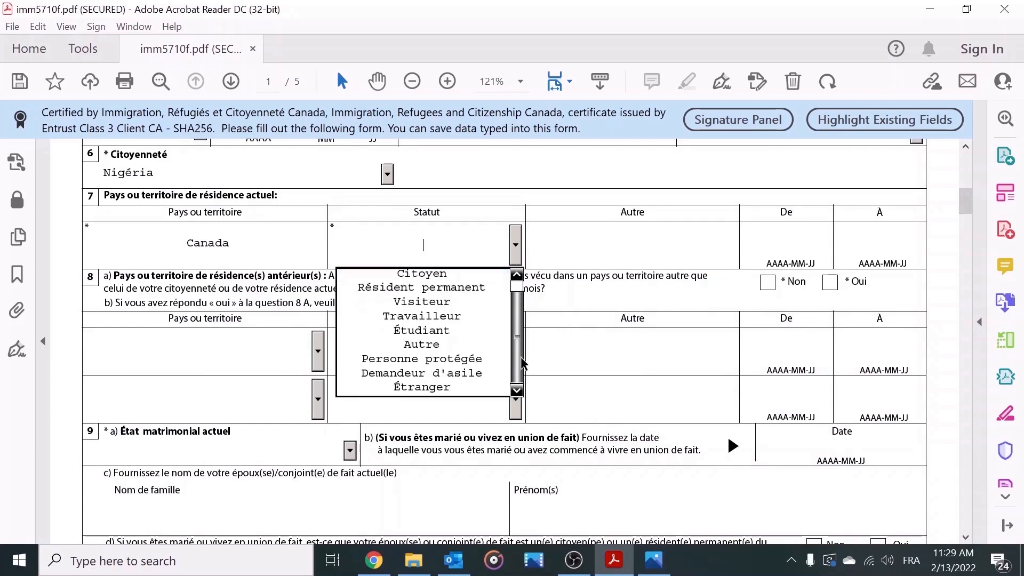
pyautogui.click(459, 332)
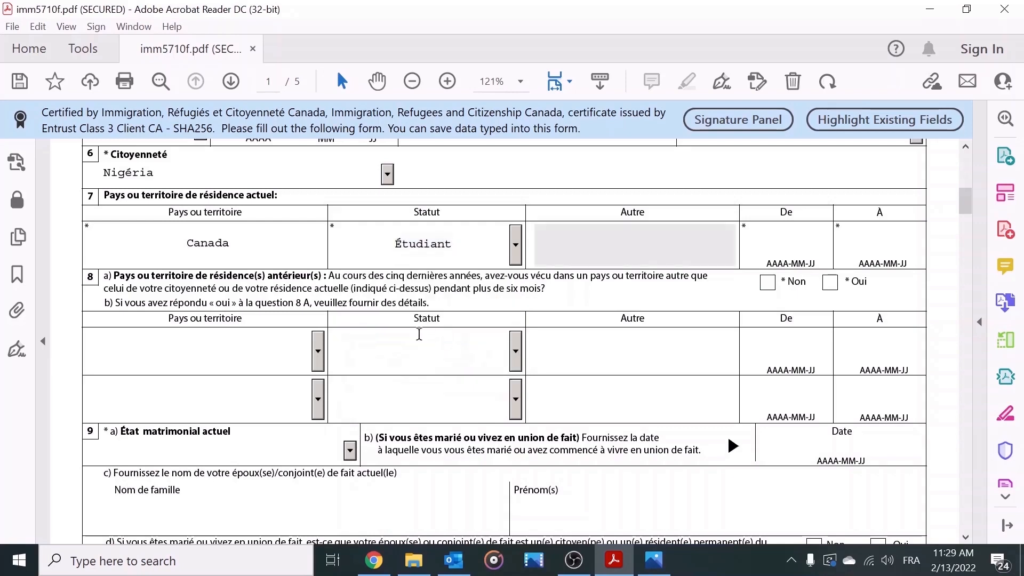
pyautogui.click(783, 244)
pyautogui.click(654, 560)
# Step: Pan the permit image to its issue and expiry dates, then minimize Photos
pyautogui.scroll(-5, 613, 309)
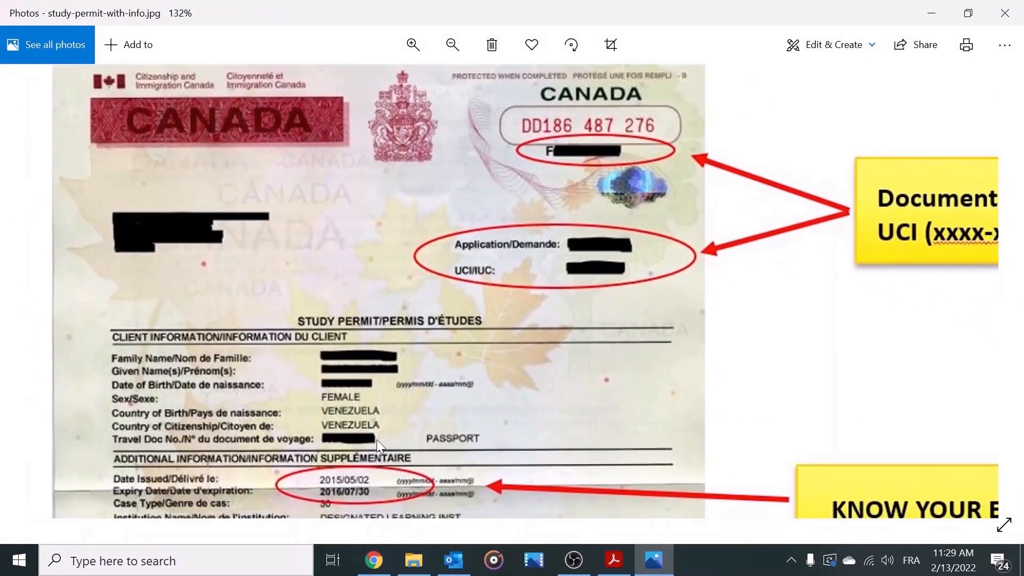
pyautogui.moveTo(377, 439); pyautogui.dragTo(383, 146)
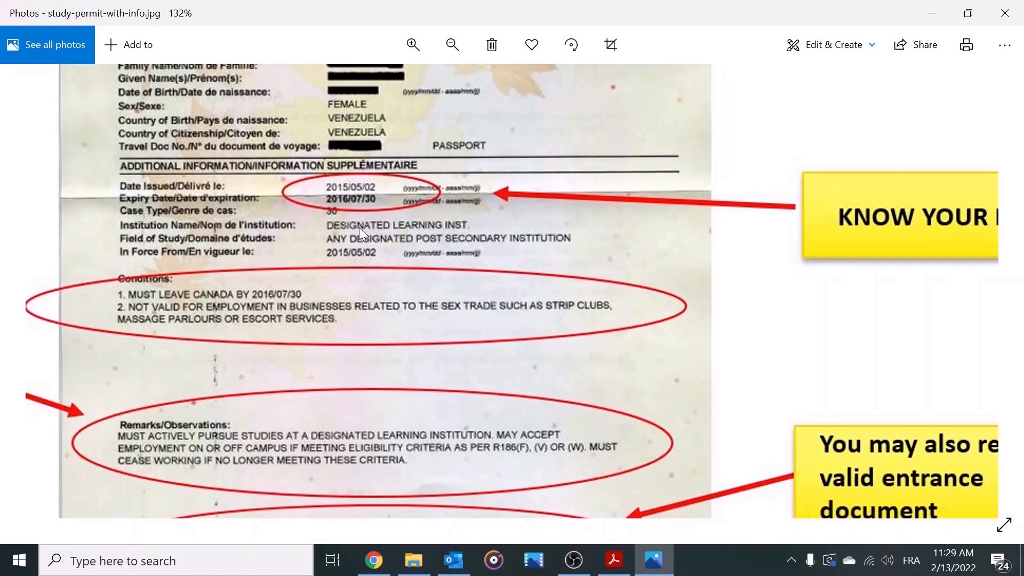
pyautogui.click(931, 12)
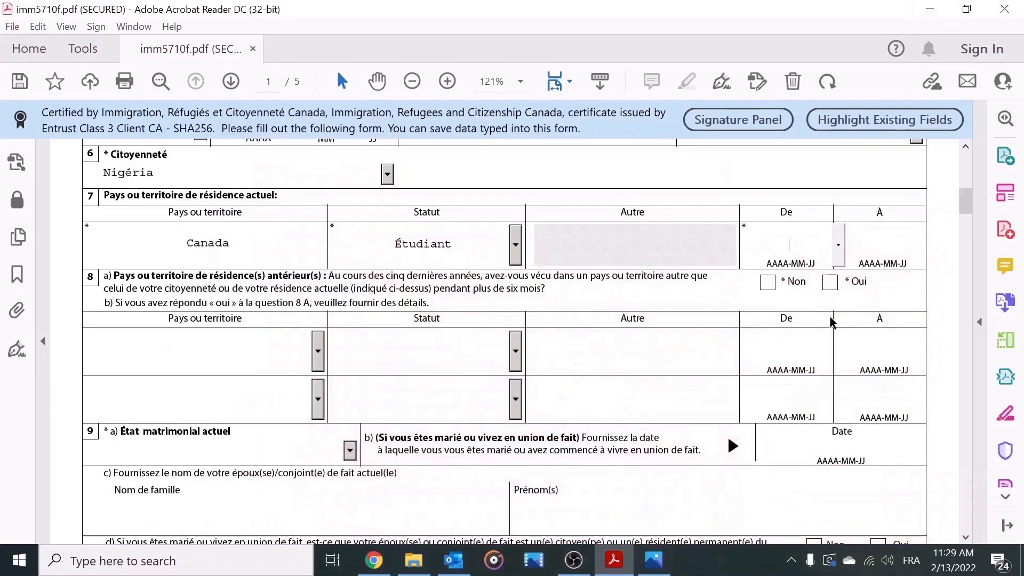
# Step: Set the Canada residence period from 2022-01-04 to 2022-12-01 and answer Non to question 8a
pyautogui.click(839, 244)
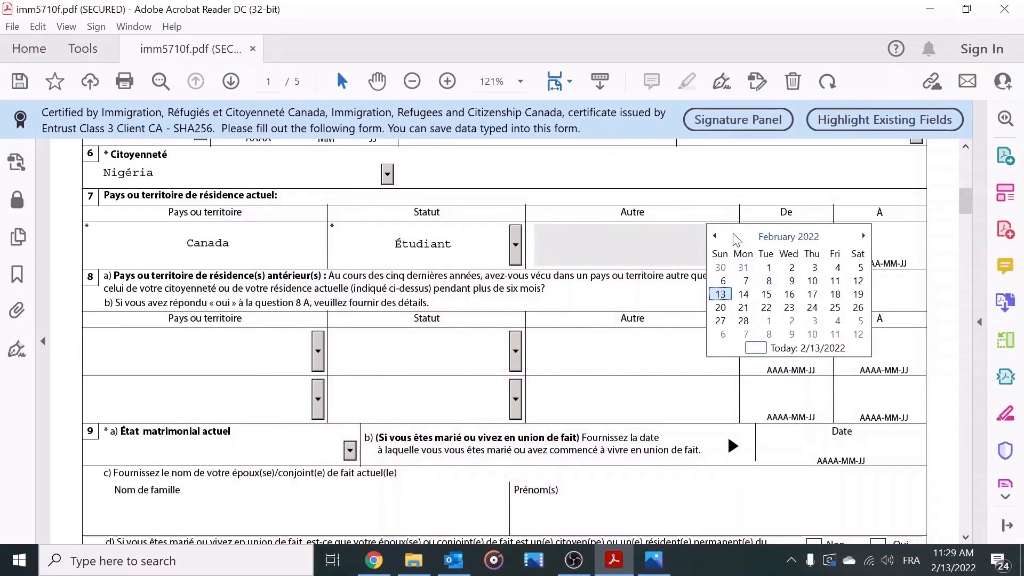
pyautogui.click(715, 236)
pyautogui.click(767, 289)
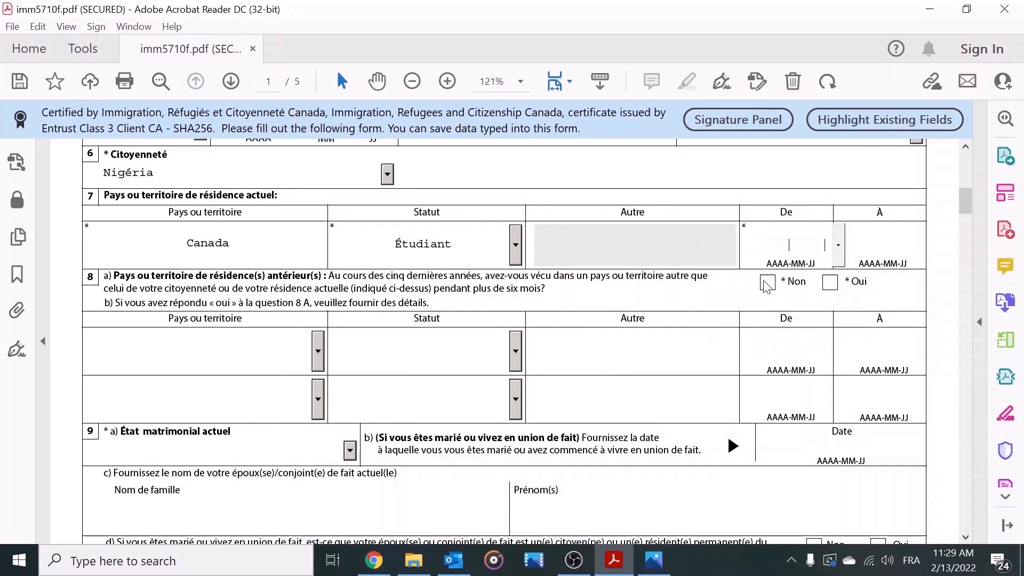
pyautogui.click(908, 244)
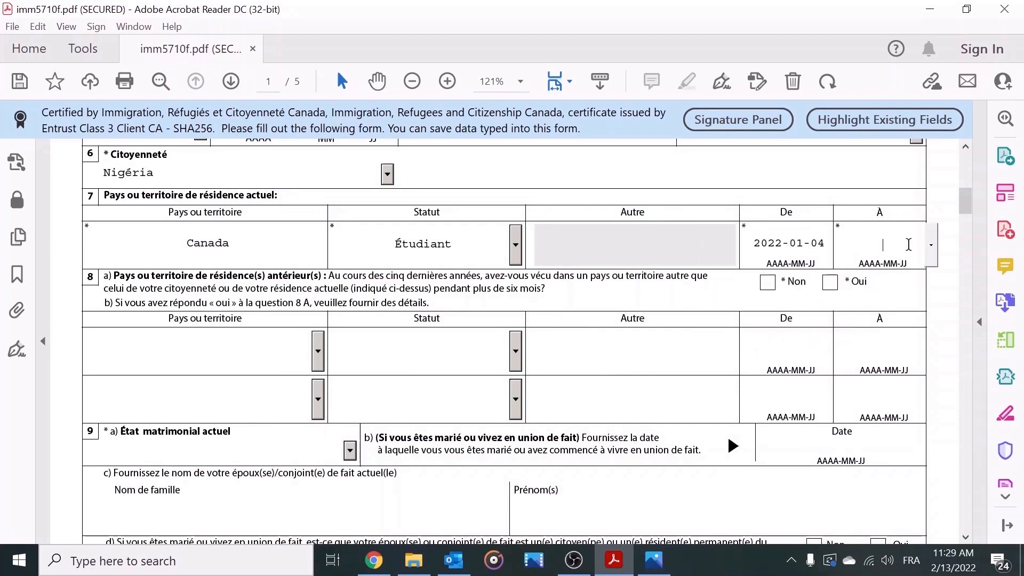
pyautogui.click(932, 245)
pyautogui.click(950, 236)
pyautogui.click(950, 236)
pyautogui.click(950, 236)
pyautogui.click(951, 236)
pyautogui.click(950, 236)
pyautogui.click(950, 235)
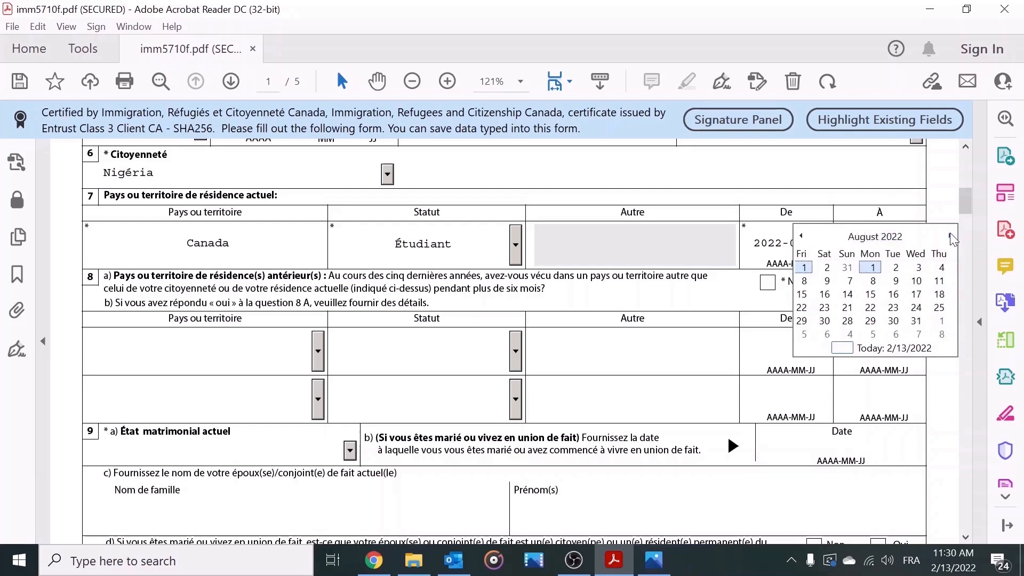
pyautogui.click(950, 236)
pyautogui.click(951, 236)
pyautogui.click(951, 236)
pyautogui.click(951, 236)
pyautogui.click(894, 266)
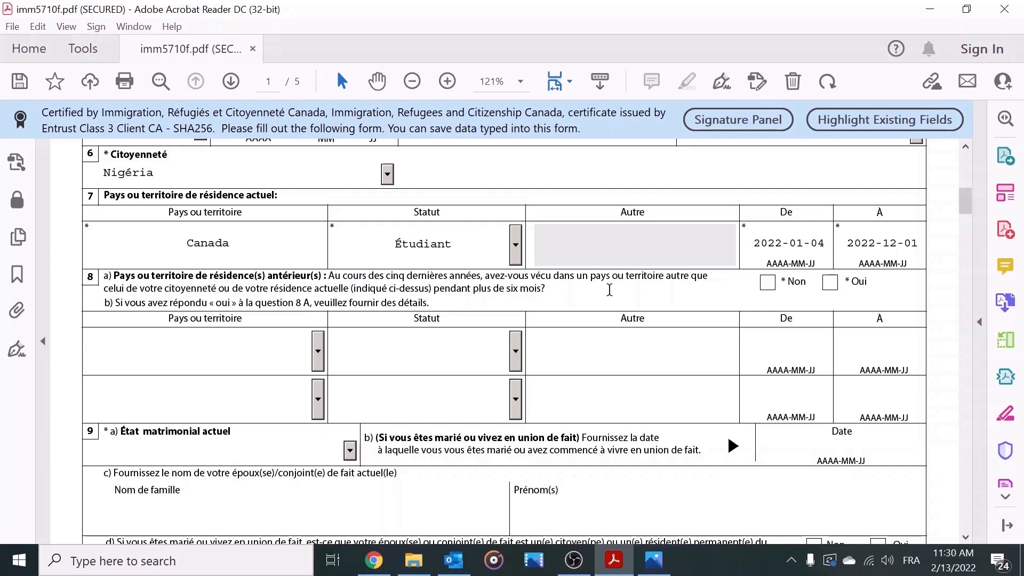
pyautogui.click(768, 287)
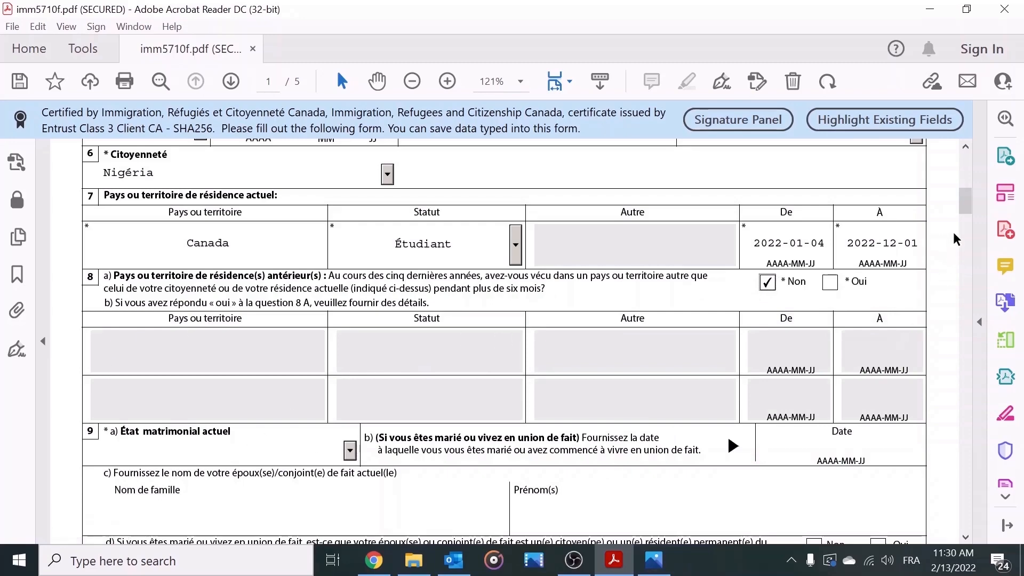
pyautogui.moveTo(966, 205); pyautogui.dragTo(967, 219)
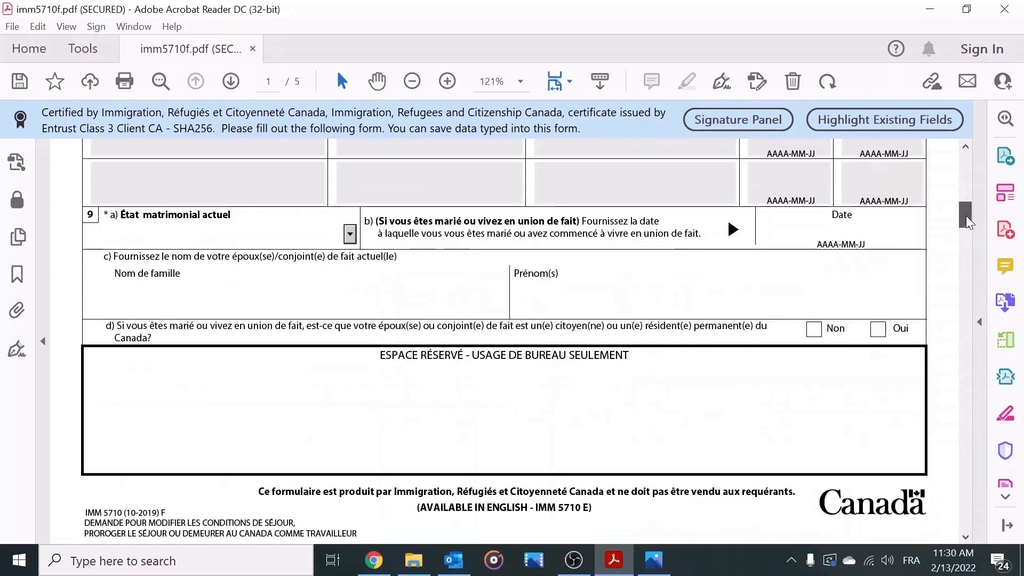
# Step: Set marital status to Célibataire and answer Non to previous-marriage question 10a
pyautogui.click(350, 234)
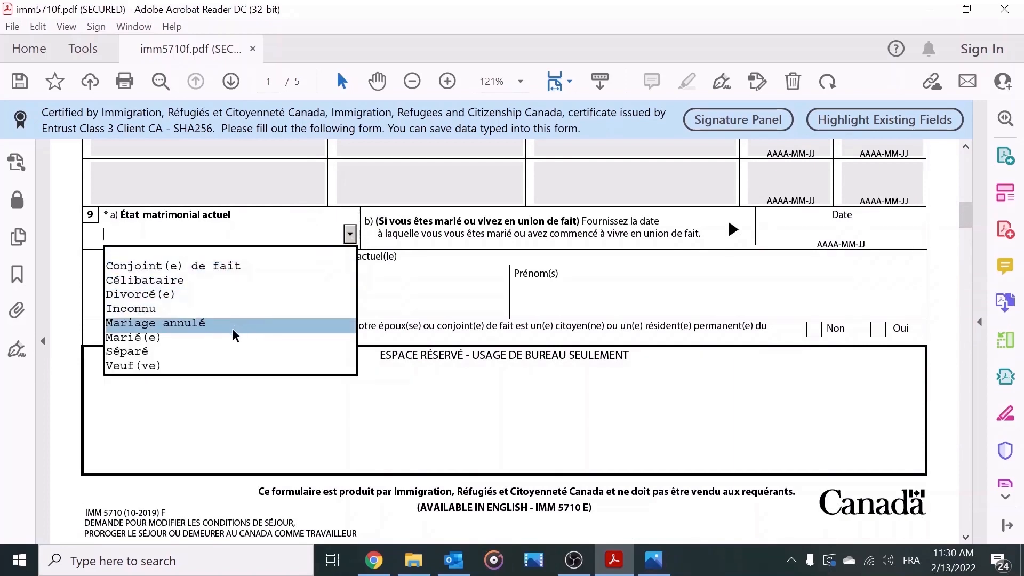
pyautogui.click(231, 281)
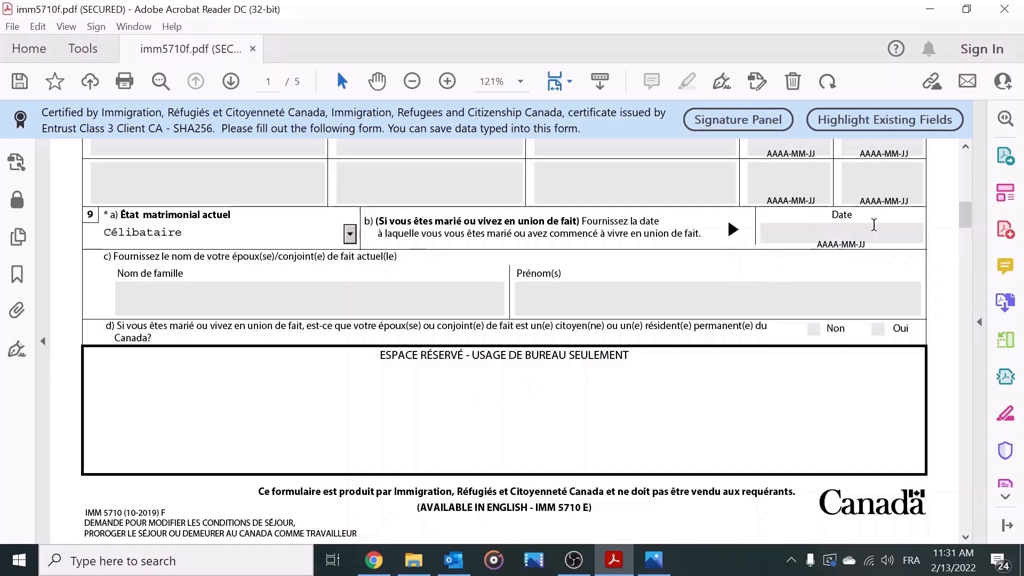
pyautogui.moveTo(963, 202); pyautogui.dragTo(965, 242)
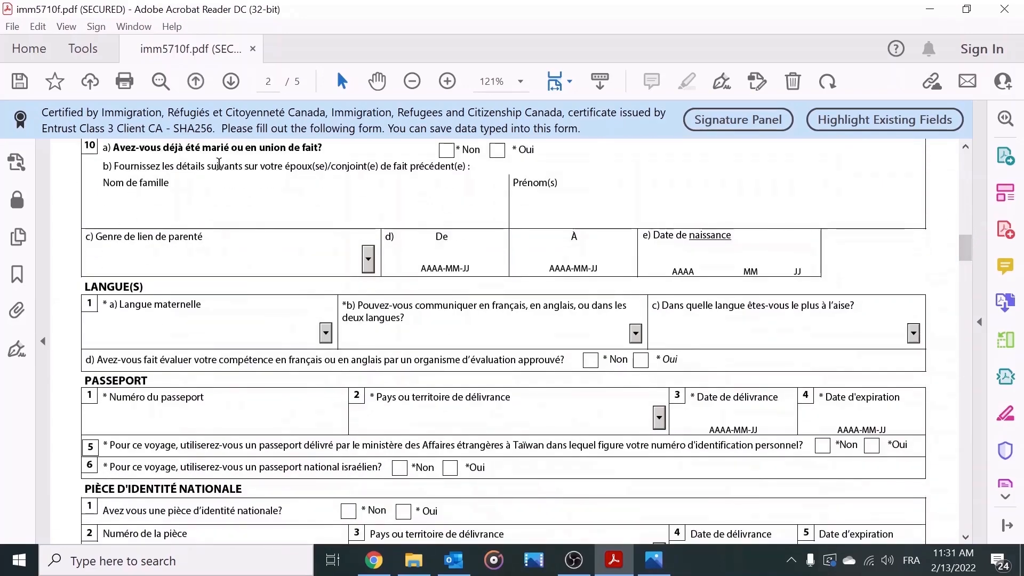
pyautogui.click(446, 155)
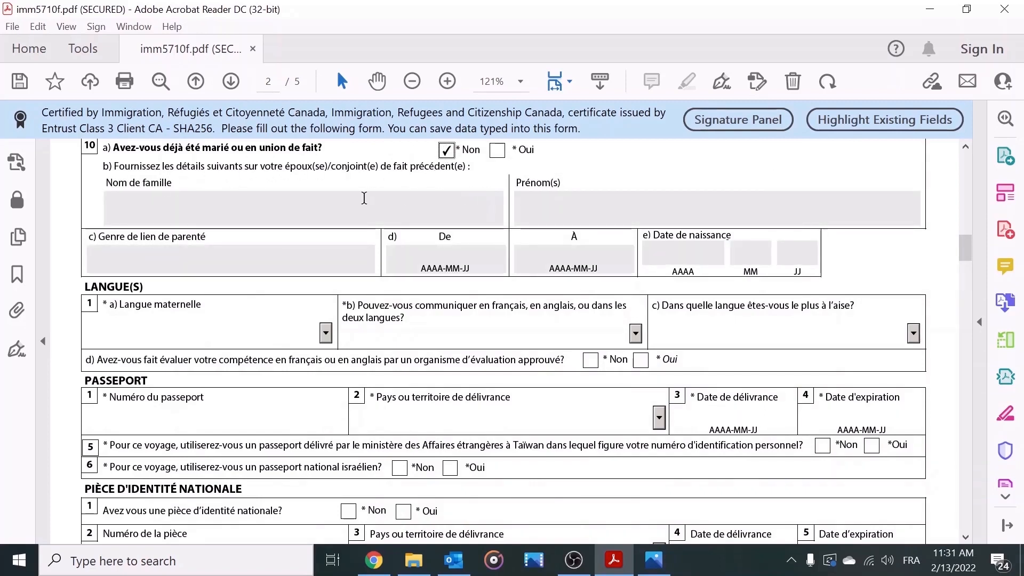
pyautogui.click(326, 333)
# Step: Choose Haoussa as mother tongue, Français for question 1 b, and Non to language evaluation
pyautogui.press('h')
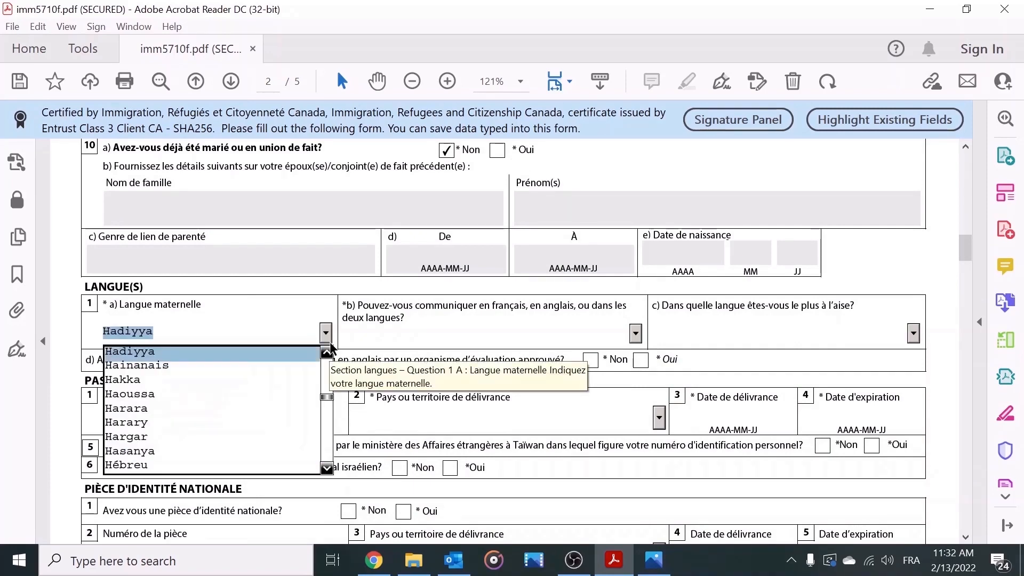
pyautogui.press('Down')
pyautogui.press('Down')
pyautogui.press('Down')
pyautogui.press('Return')
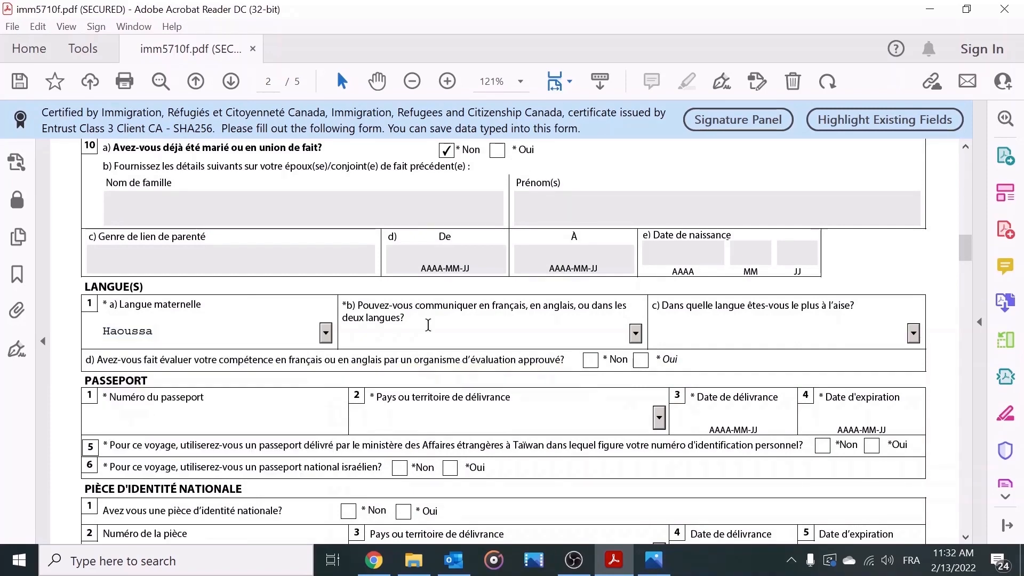
pyautogui.click(634, 335)
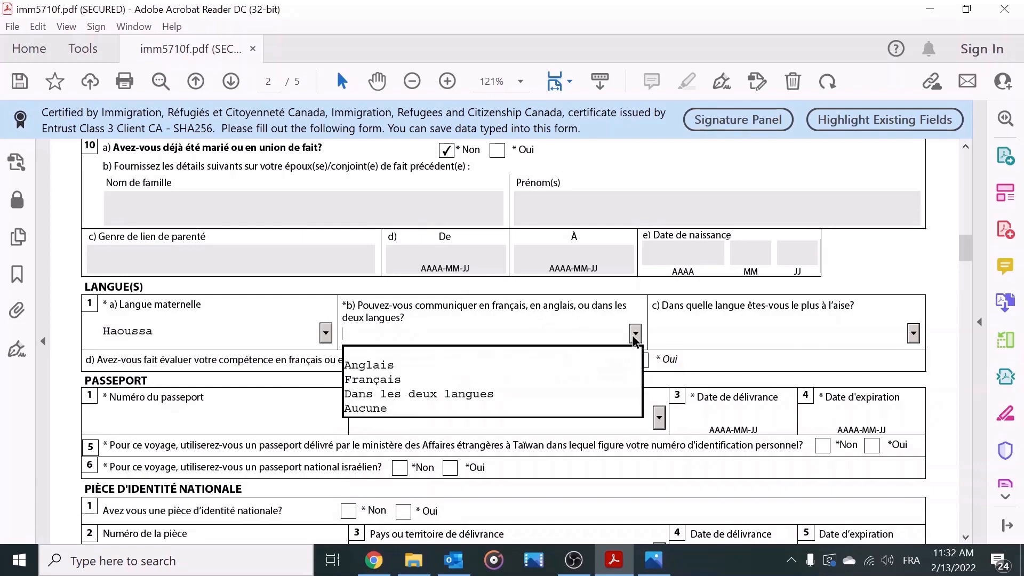
pyautogui.click(550, 379)
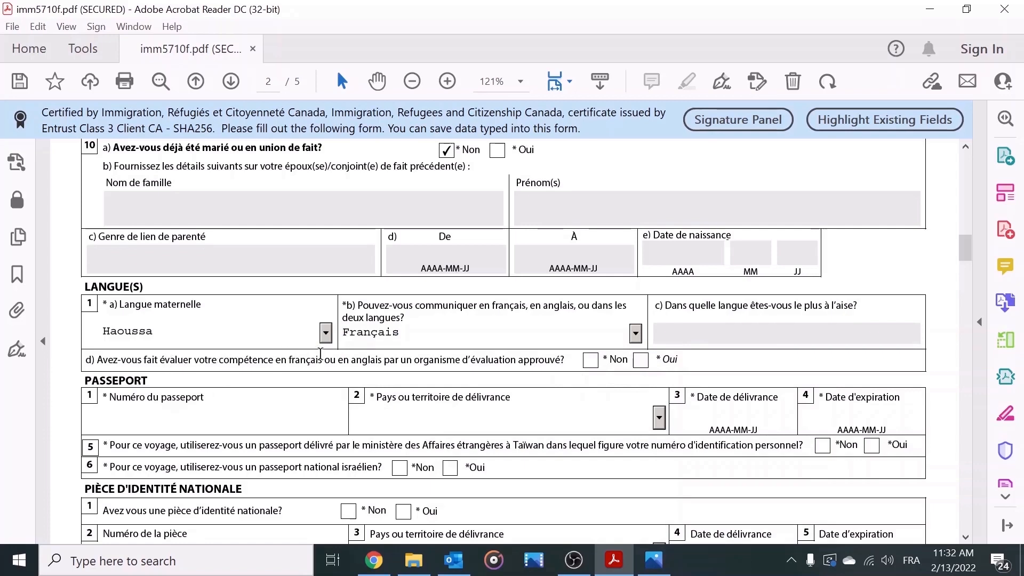
pyautogui.click(587, 364)
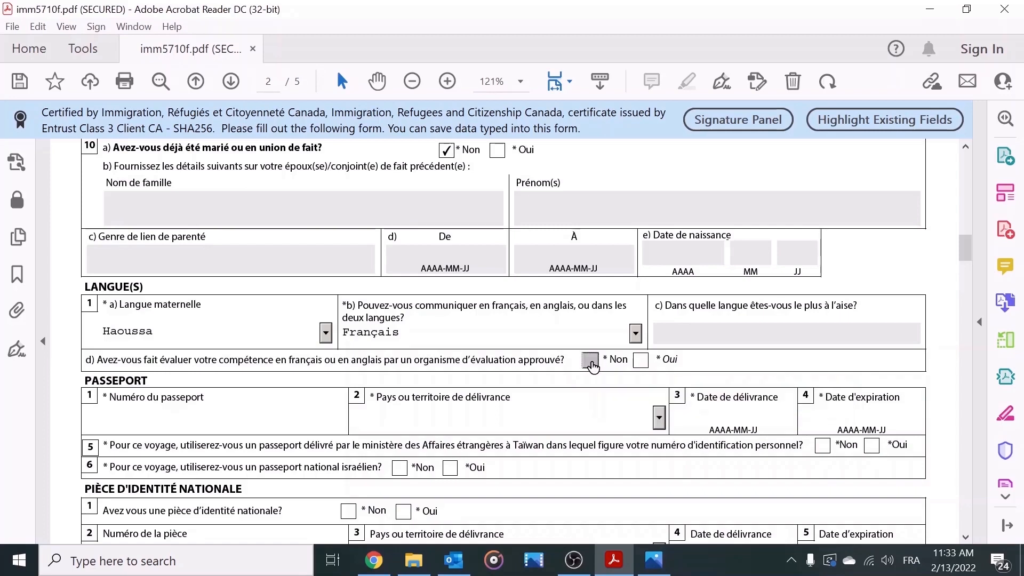
pyautogui.click(263, 425)
# Step: Enter the passport number and answer Non to the national ID and US permanent-resident questions
pyautogui.write('N12345678')
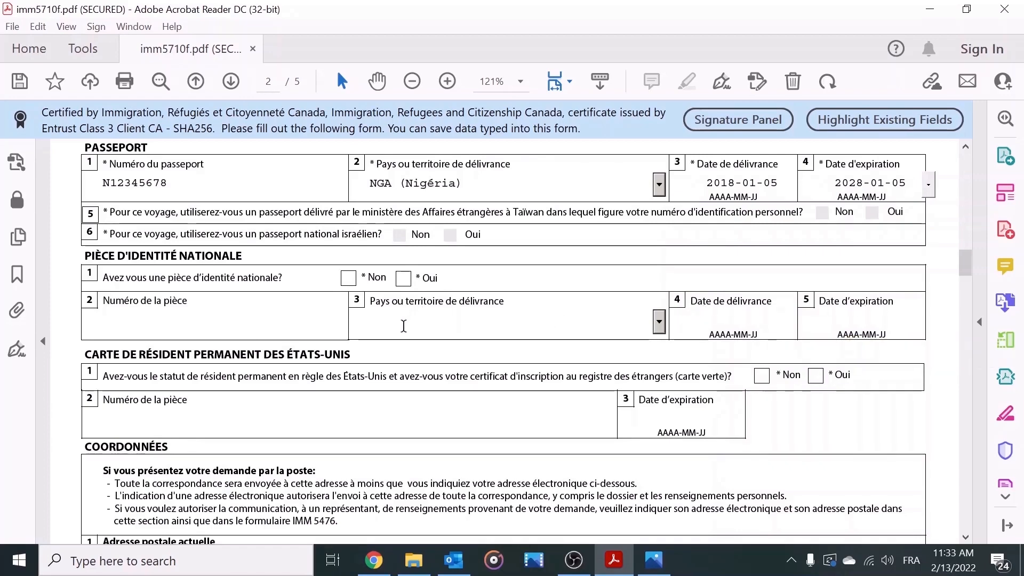
pyautogui.click(348, 278)
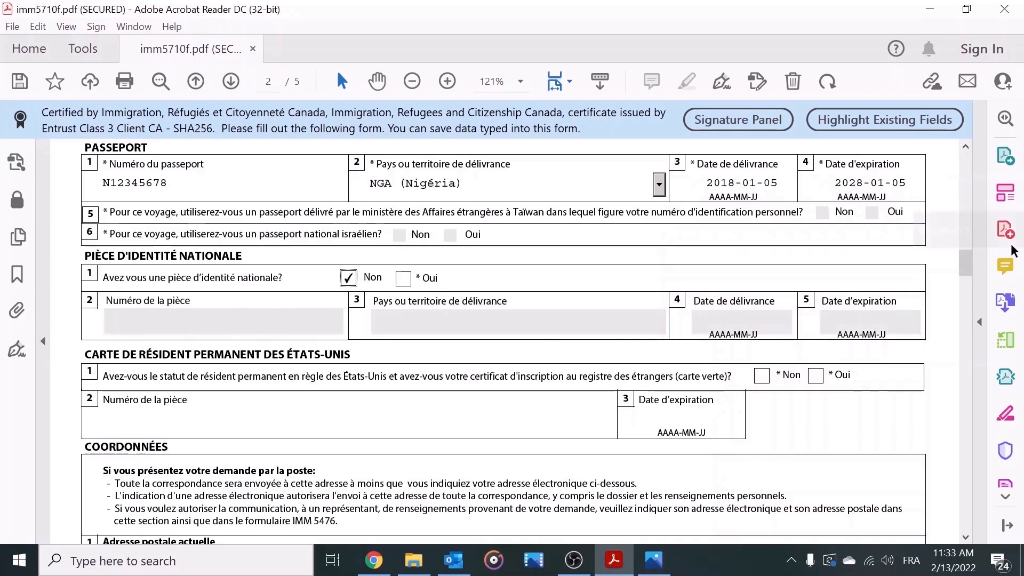
pyautogui.moveTo(964, 259); pyautogui.dragTo(967, 268)
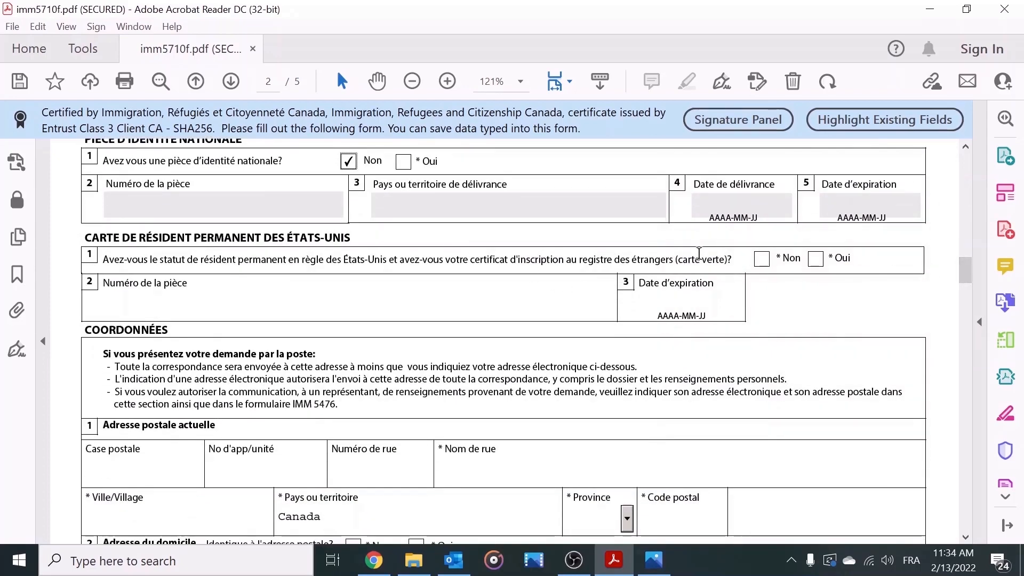
pyautogui.click(762, 260)
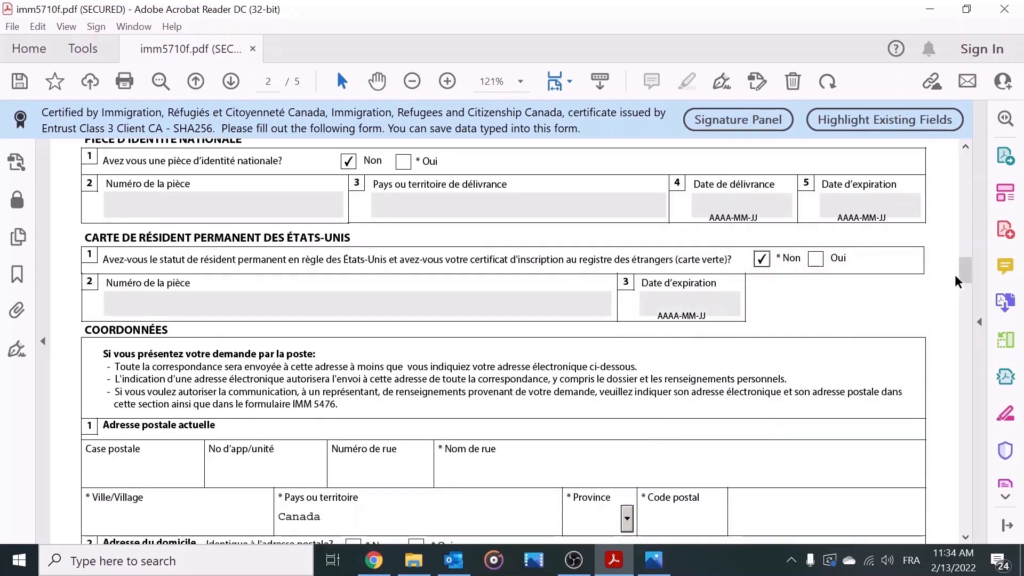
pyautogui.moveTo(964, 273); pyautogui.dragTo(966, 286)
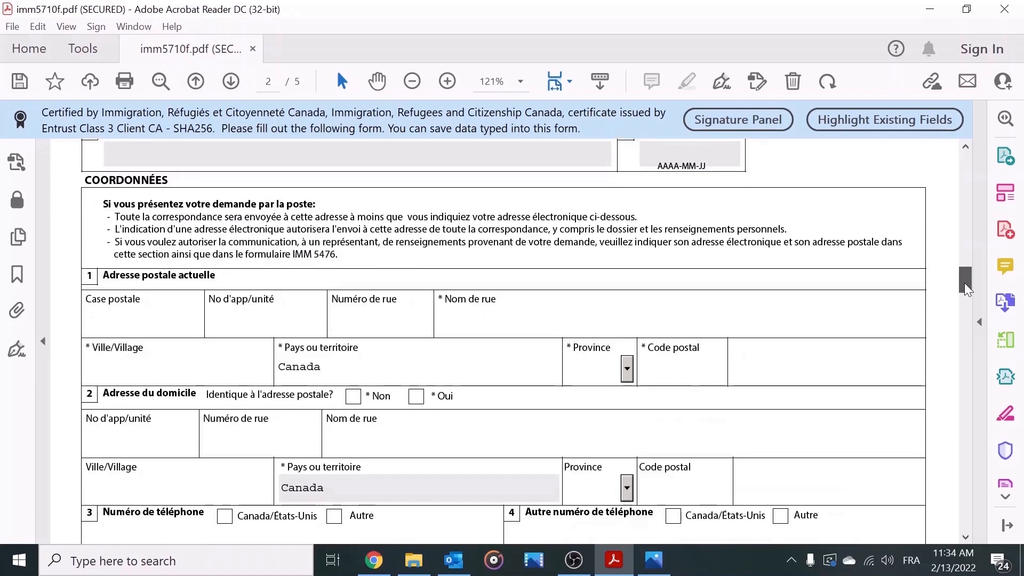
# Step: Finish the current mailing address and tick Oui so the home address matches it
pyautogui.scroll(-2, 277, 253)
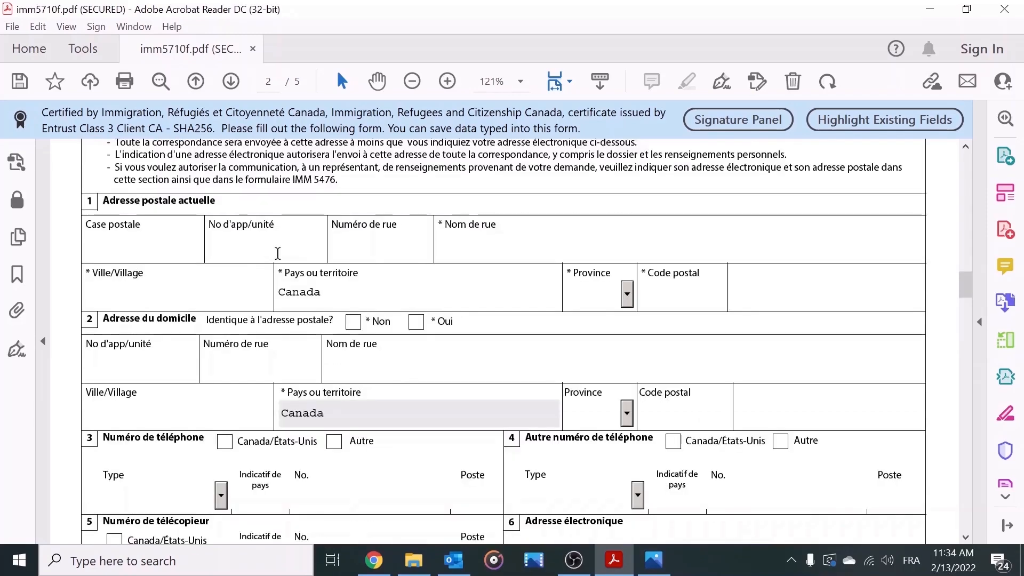
pyautogui.write('2')
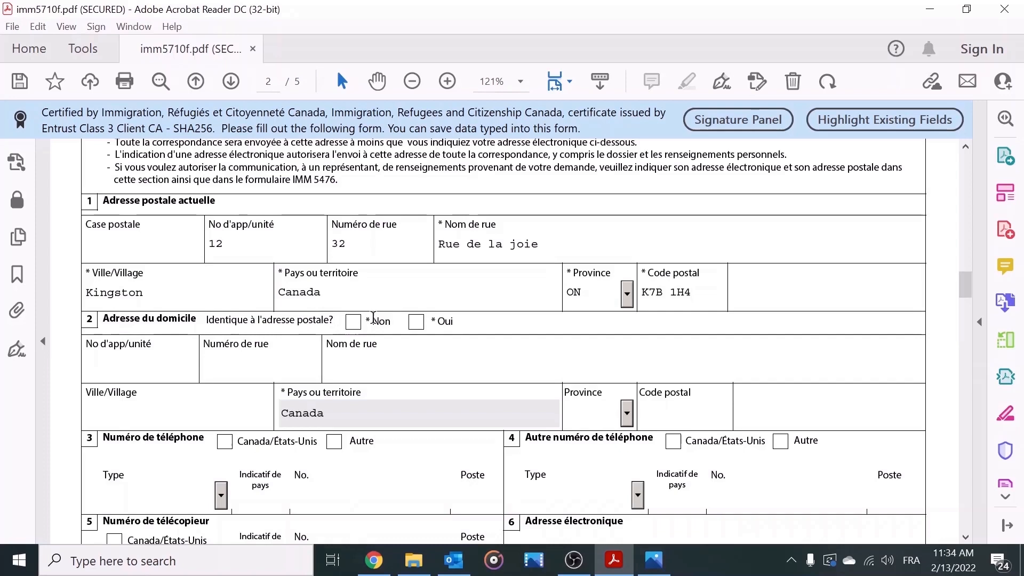
pyautogui.click(416, 321)
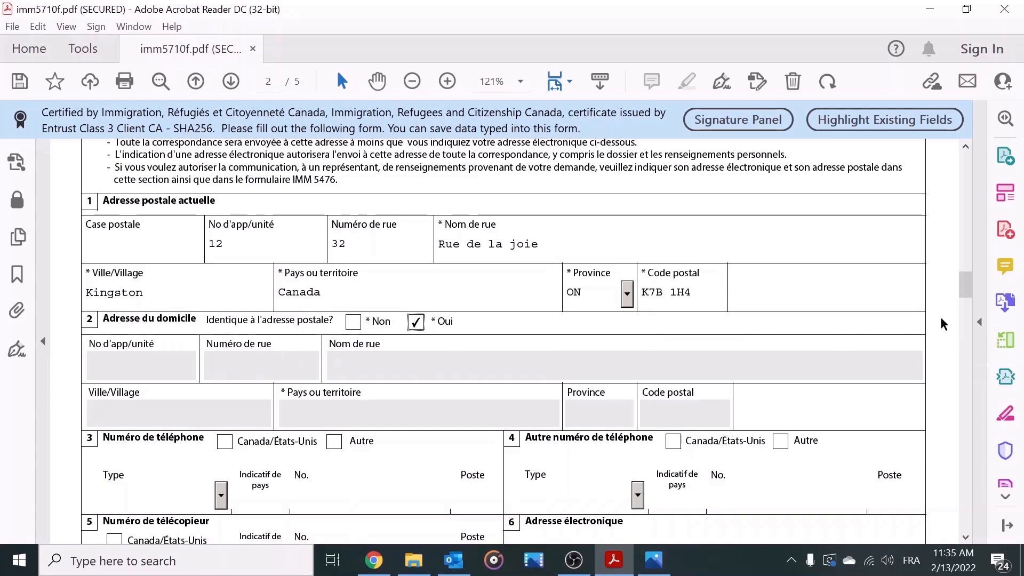
pyautogui.scroll(-3, 968, 286)
pyautogui.scroll(3, 965, 283)
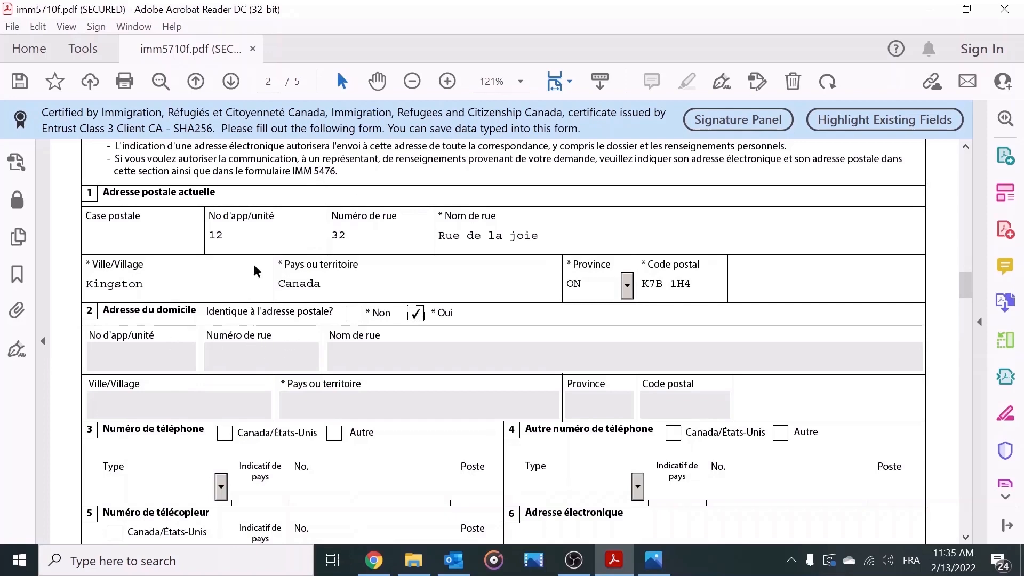
pyautogui.scroll(-1, 253, 261)
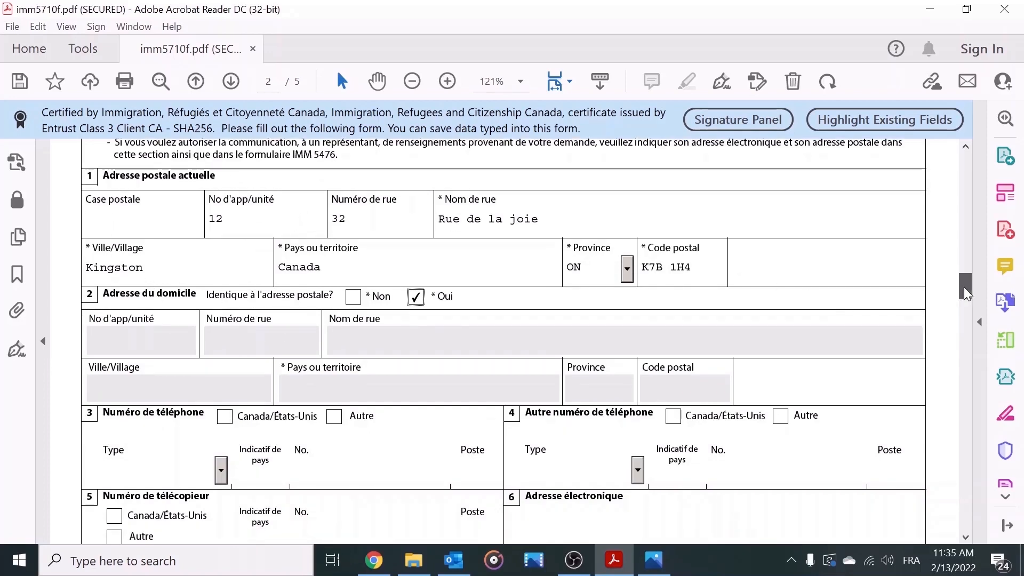
# Step: Complete the contact e-mail address and advance to page 3's first-entry date
pyautogui.moveTo(964, 287); pyautogui.dragTo(960, 301)
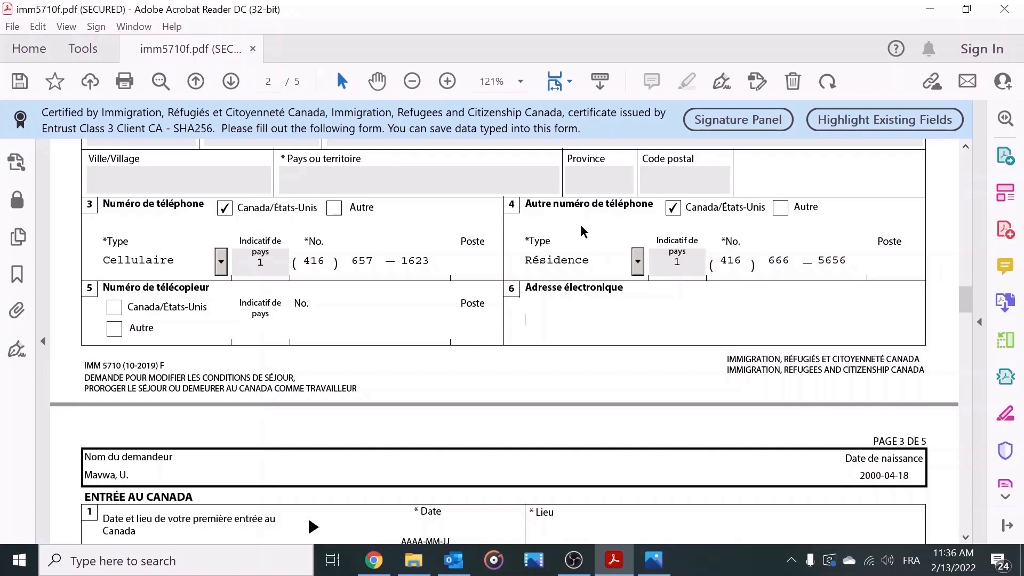
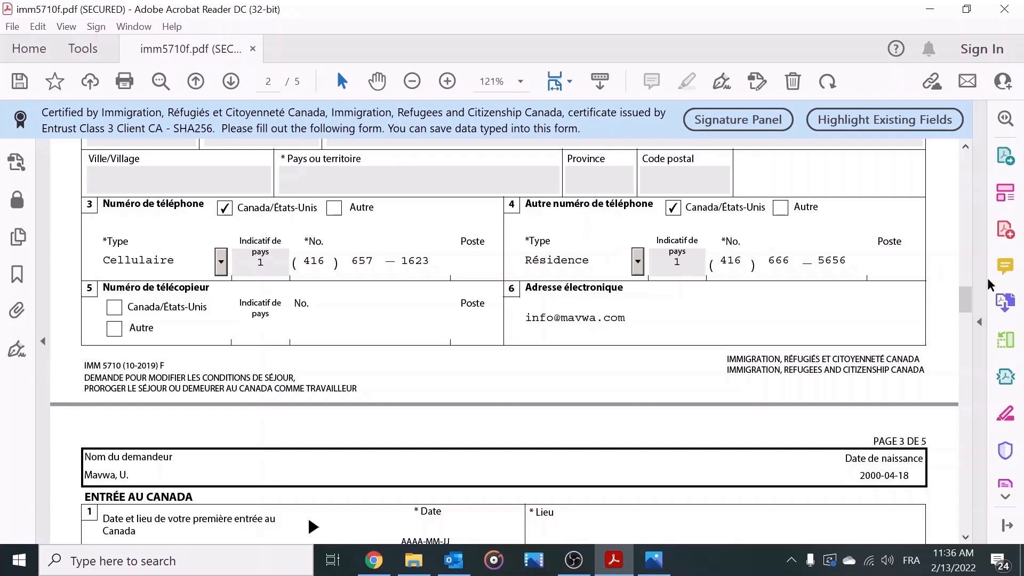
pyautogui.press('Tab')
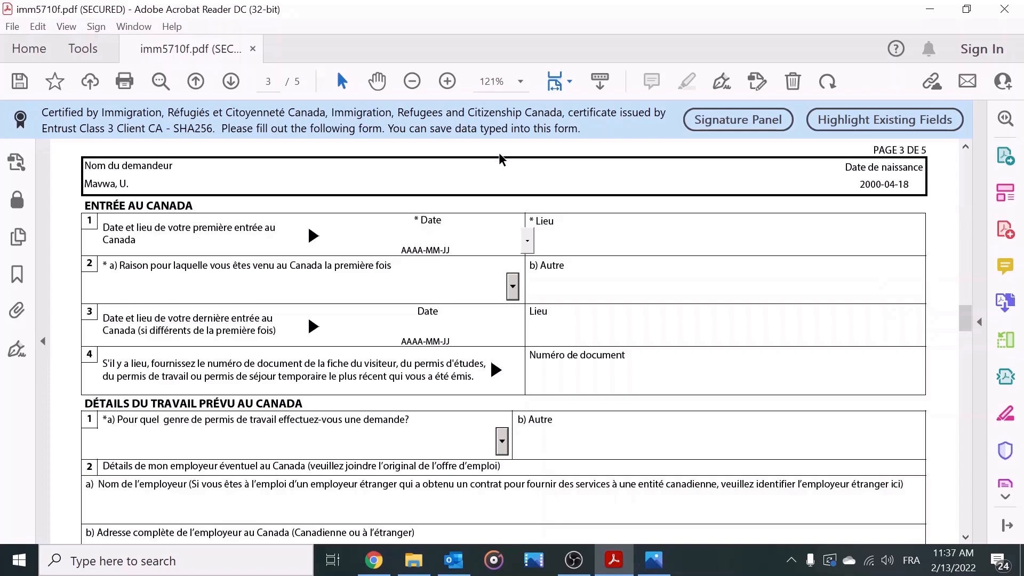
# Step: Record first entry to Canada as 2017-08-15 at Toronto, with Étudier as the reason
pyautogui.write('2017-08-15')
pyautogui.click(562, 244)
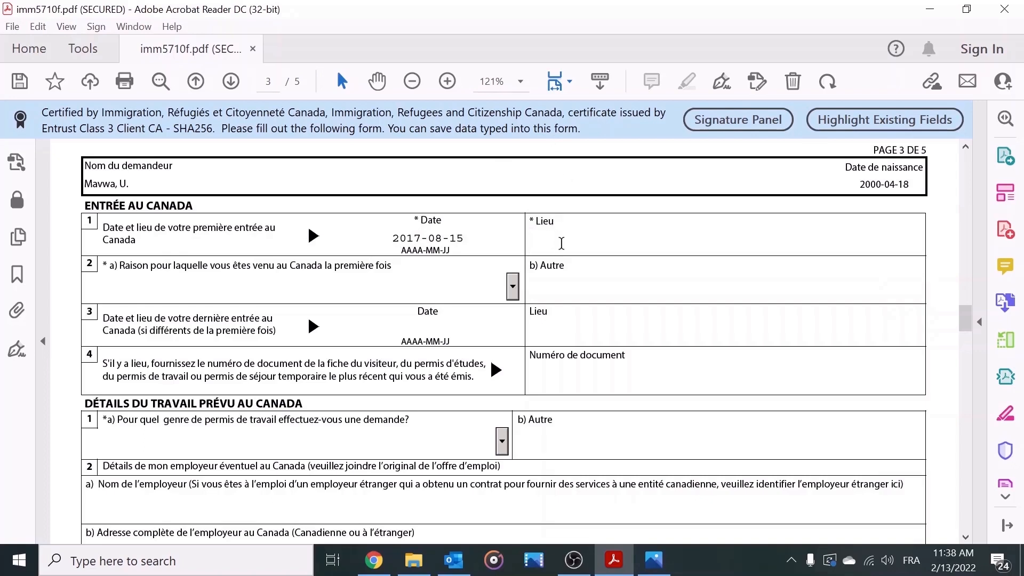
pyautogui.write('Toronto')
pyautogui.click(513, 288)
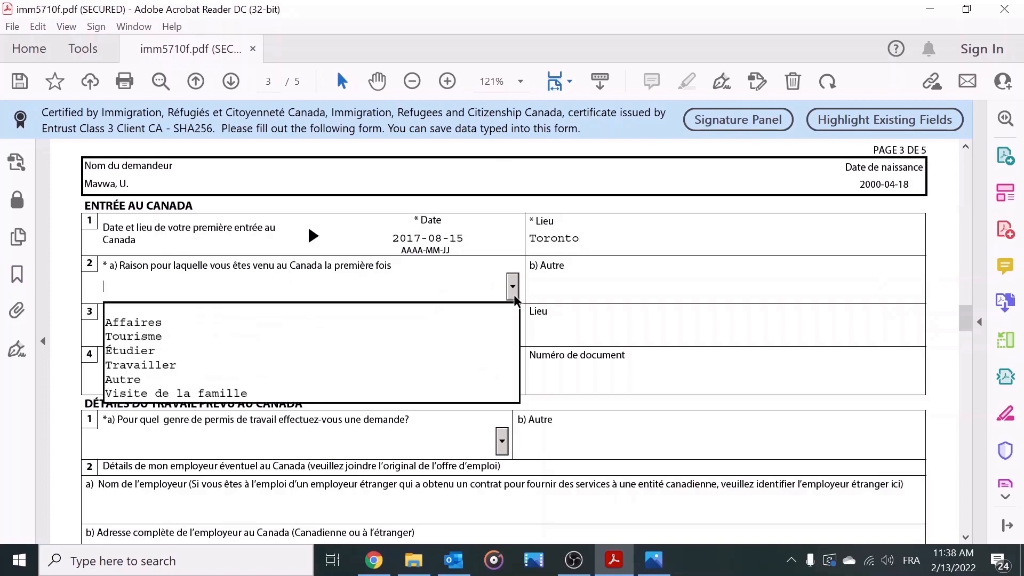
pyautogui.click(430, 360)
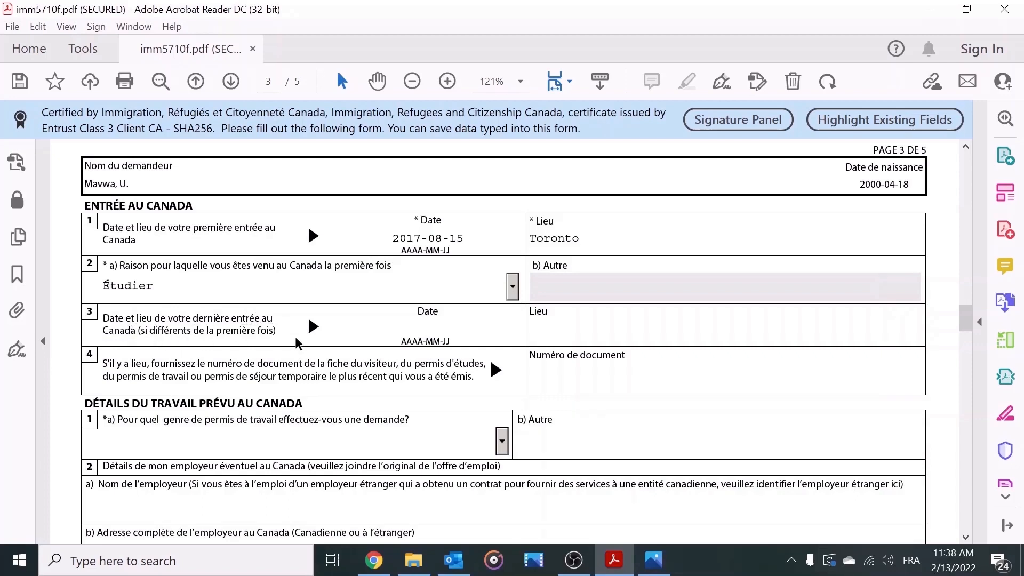
# Step: Record the last entry as 2020-01-15 at Toronto, then highlight 'du permis d'études' in item 4
pyautogui.click(443, 326)
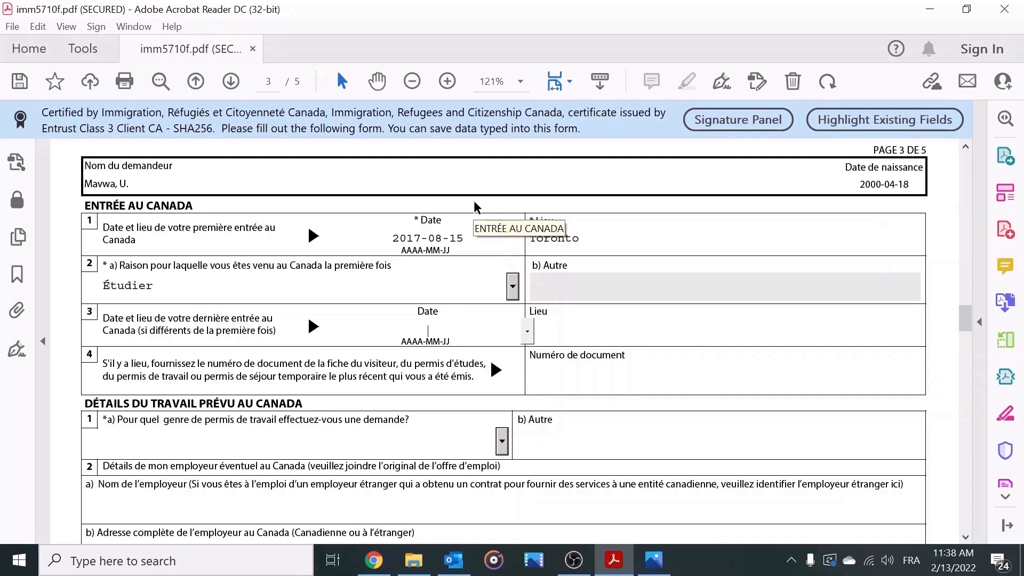
pyautogui.write('2020-01-15')
pyautogui.click(643, 327)
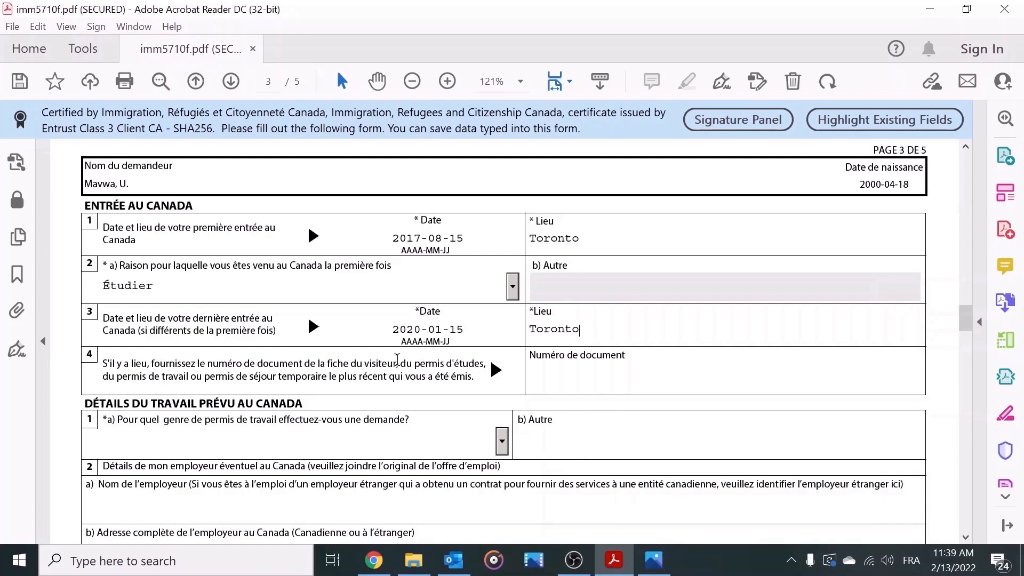
pyautogui.moveTo(401, 364); pyautogui.dragTo(483, 365)
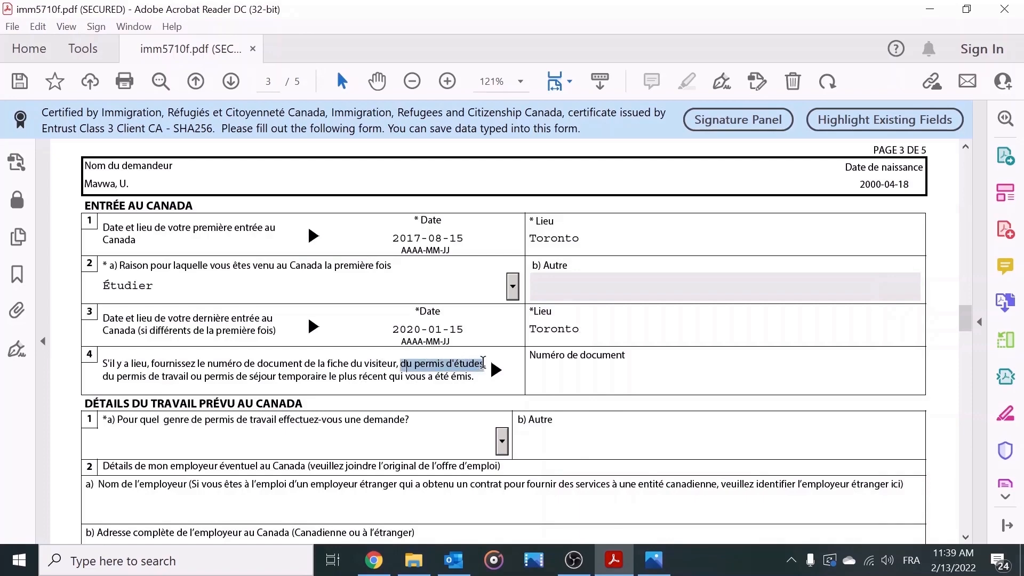
# Step: Show the annotated study-permit image in Photos, zoomed on its document number and UCI area
pyautogui.click(653, 561)
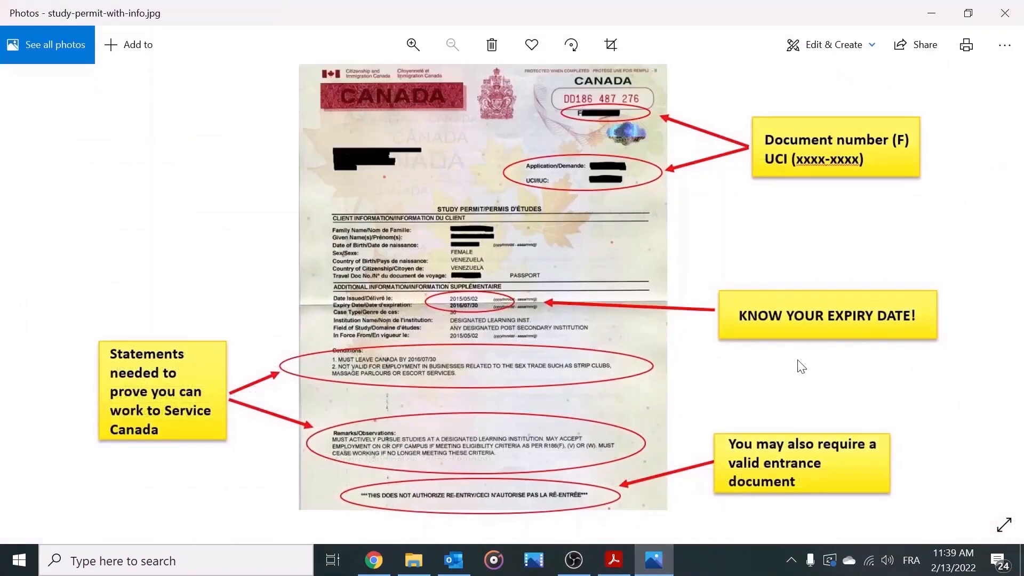
pyautogui.scroll(2, 669, 137)
pyautogui.scroll(-3, 526, 377)
pyautogui.scroll(5, 507, 239)
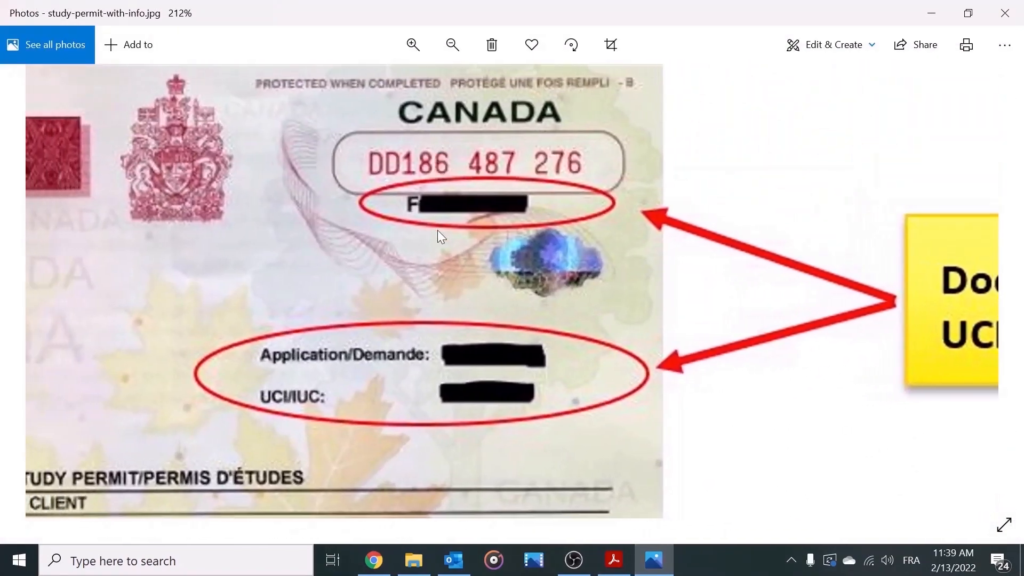
pyautogui.scroll(-3, 451, 226)
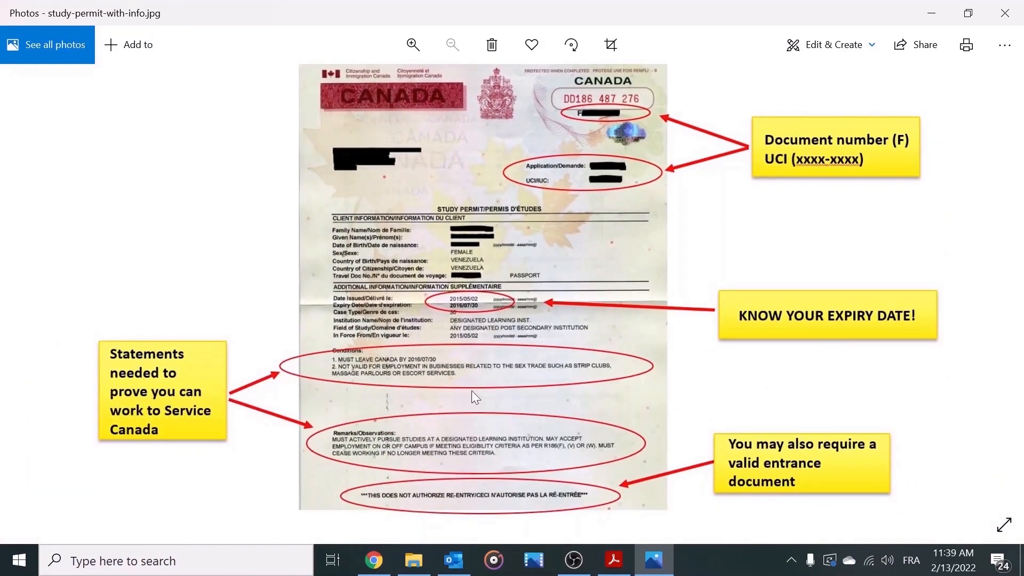
pyautogui.scroll(5, 587, 189)
pyautogui.moveTo(601, 167); pyautogui.dragTo(530, 465)
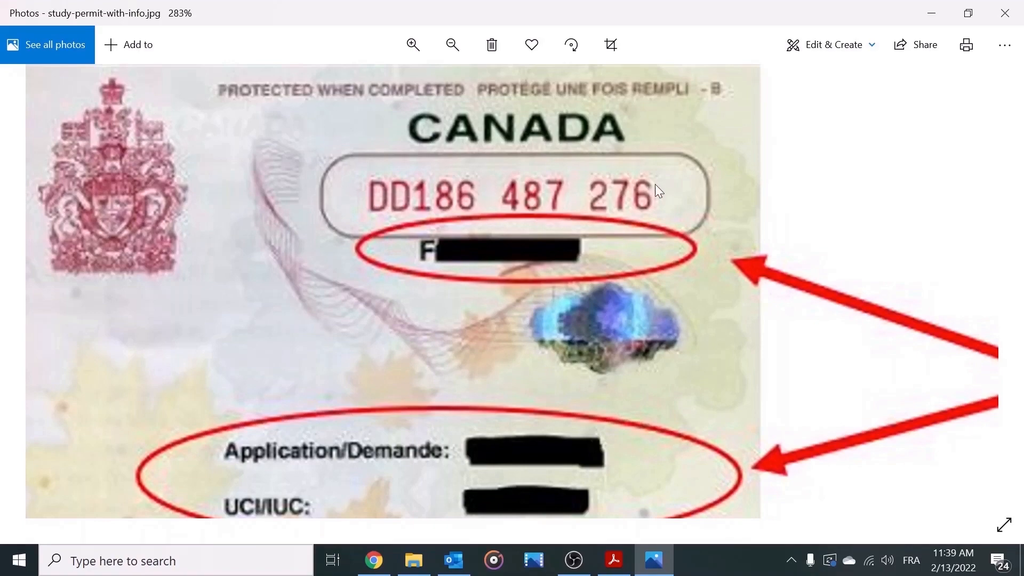
# Step: Back in the form, fill item 4's Numéro de document with the study permit's document number
pyautogui.click(931, 13)
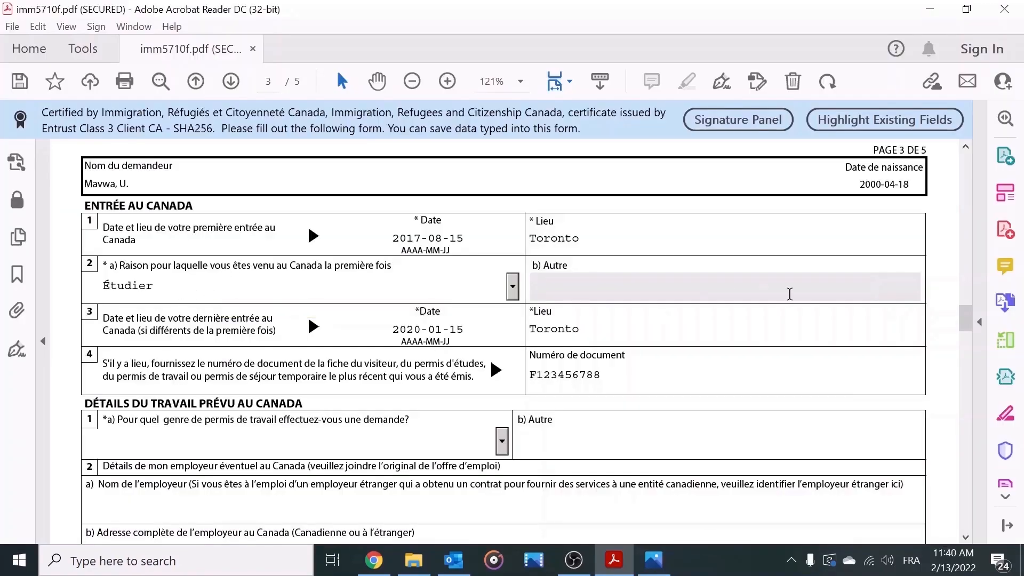
pyautogui.moveTo(965, 320); pyautogui.dragTo(964, 335)
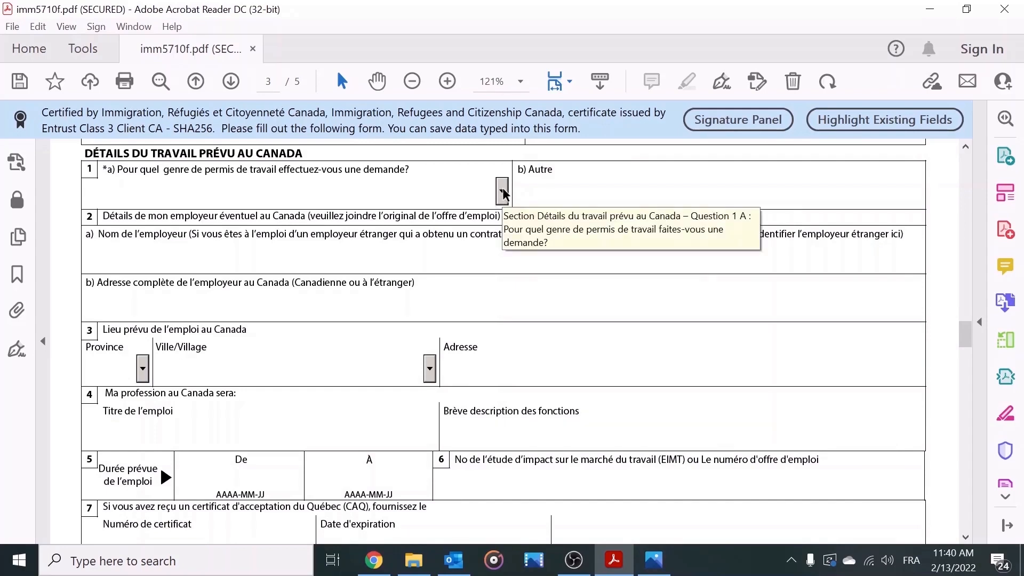
# Step: Choose Permis de travail post-diplôme as the work-permit type in 1a
pyautogui.click(502, 190)
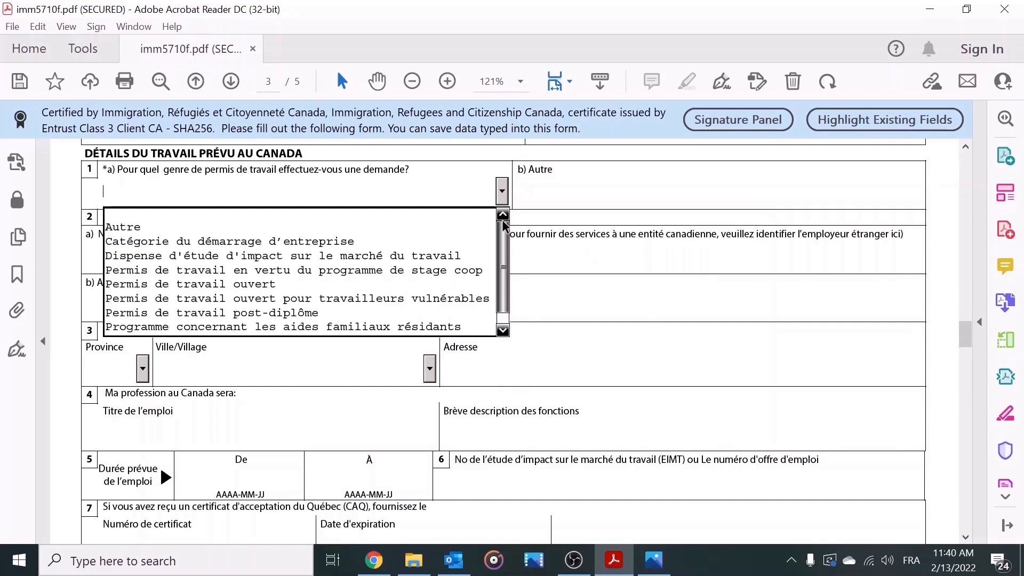
pyautogui.moveTo(506, 226); pyautogui.dragTo(505, 239)
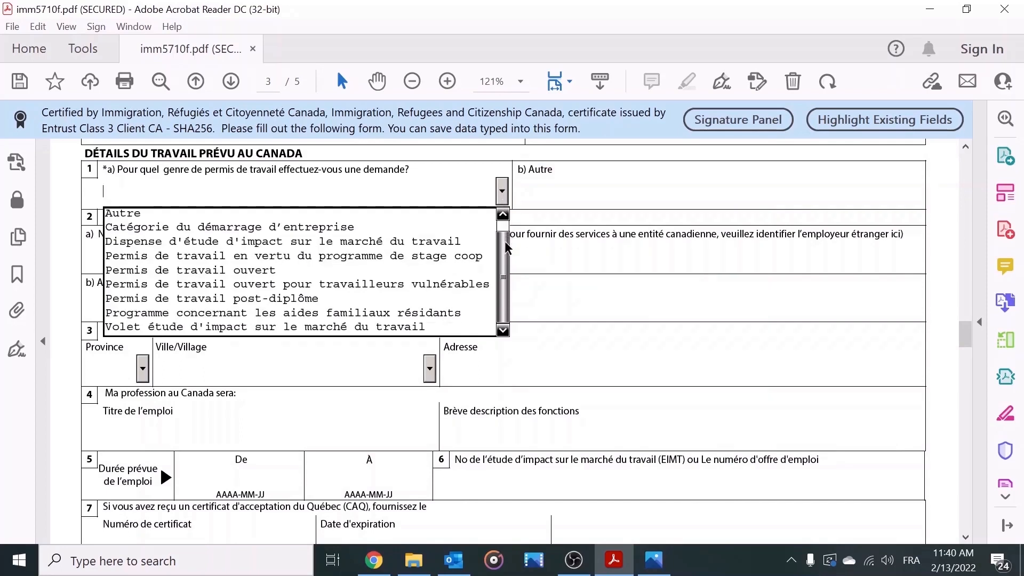
pyautogui.click(295, 300)
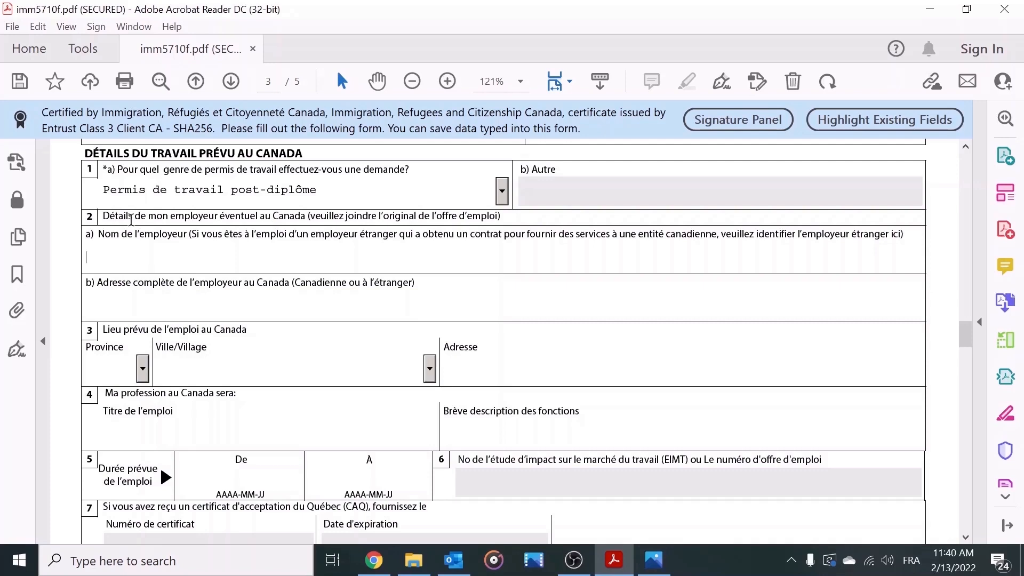
# Step: Enter 'Inconnu au moment de la demande' as both employer name and employer address
pyautogui.write('Inconnu a ')
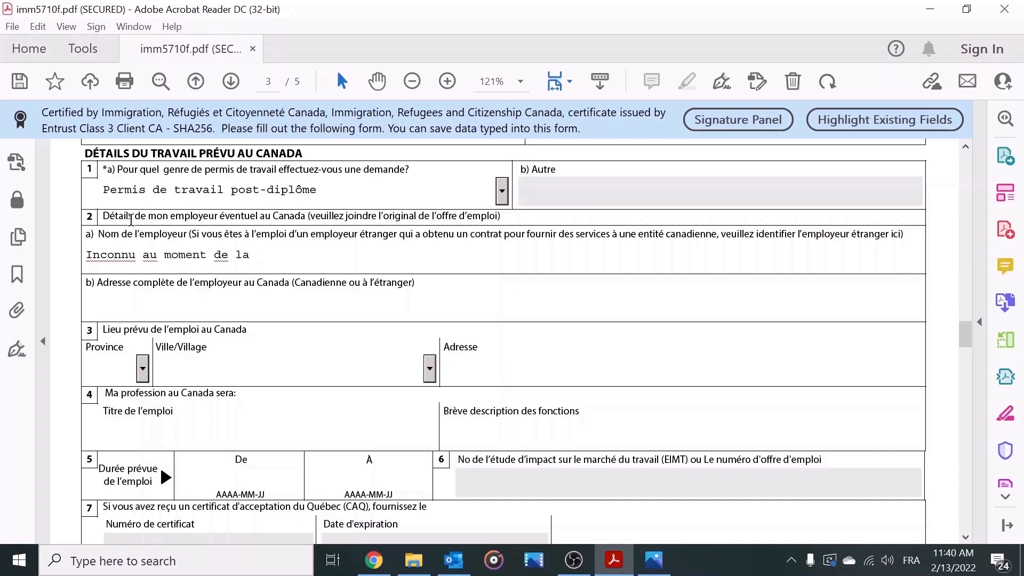
pyautogui.write('u moment de la demande')
pyautogui.moveTo(308, 255); pyautogui.dragTo(68, 252)
pyautogui.hotkey('ctrl', 'c')
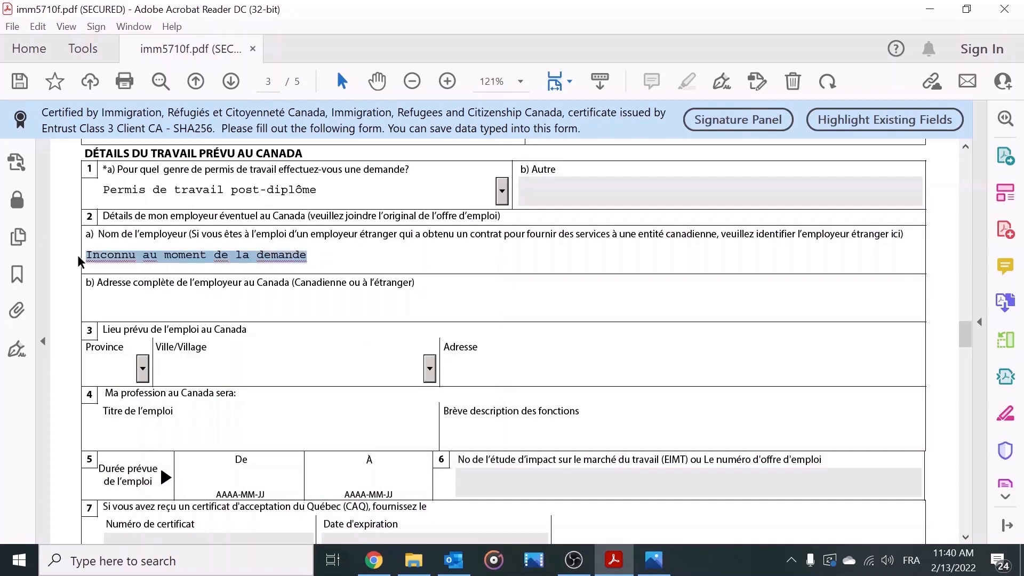
pyautogui.click(172, 306)
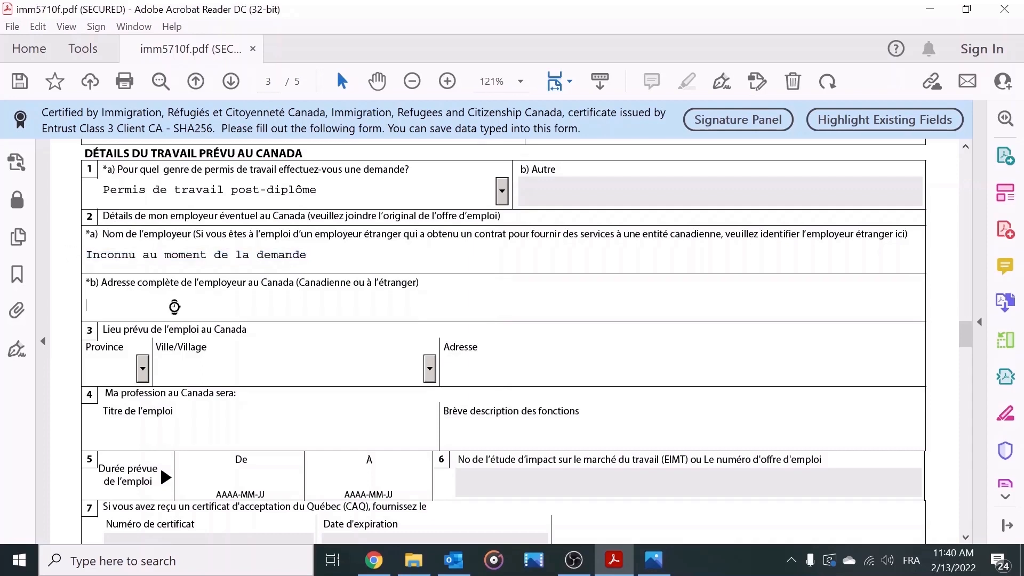
pyautogui.hotkey('ctrl', 'v')
pyautogui.click(204, 320)
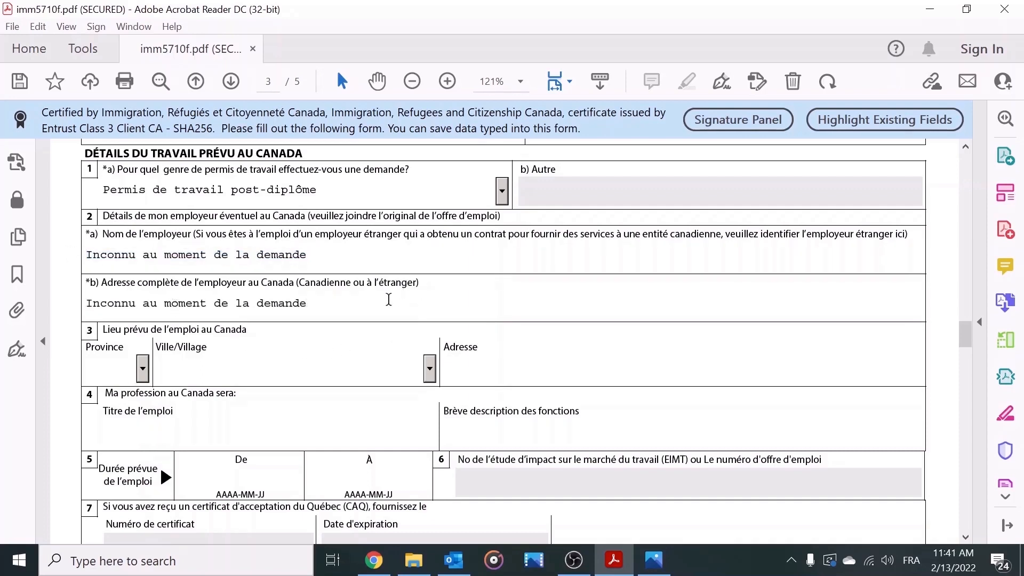
# Step: Paste 'Inconnu au moment de la demande' into the job title and duties description fields
pyautogui.click(228, 439)
pyautogui.hotkey('ctrl', 'v')
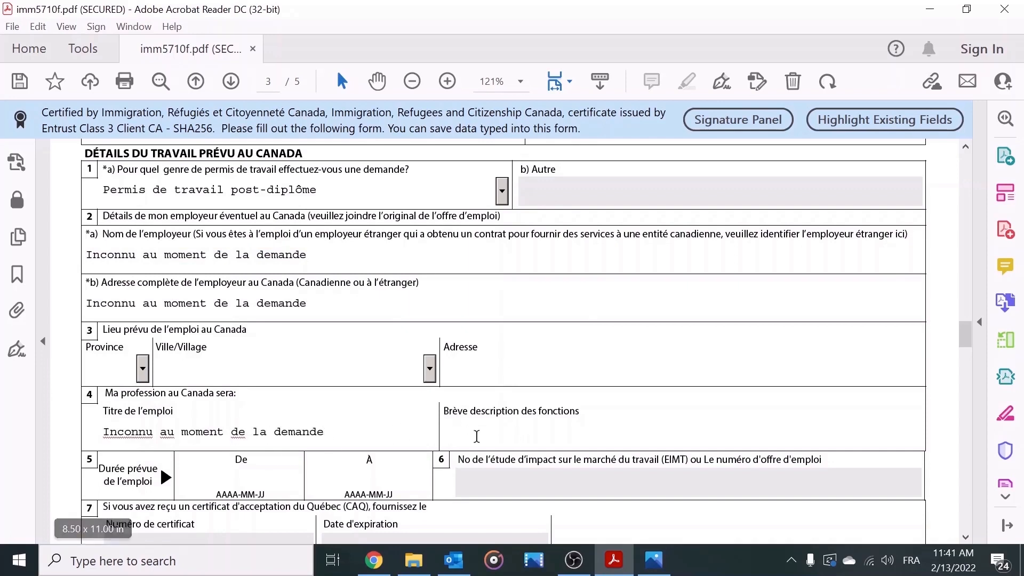
pyautogui.click(598, 443)
pyautogui.hotkey('ctrl', 'v')
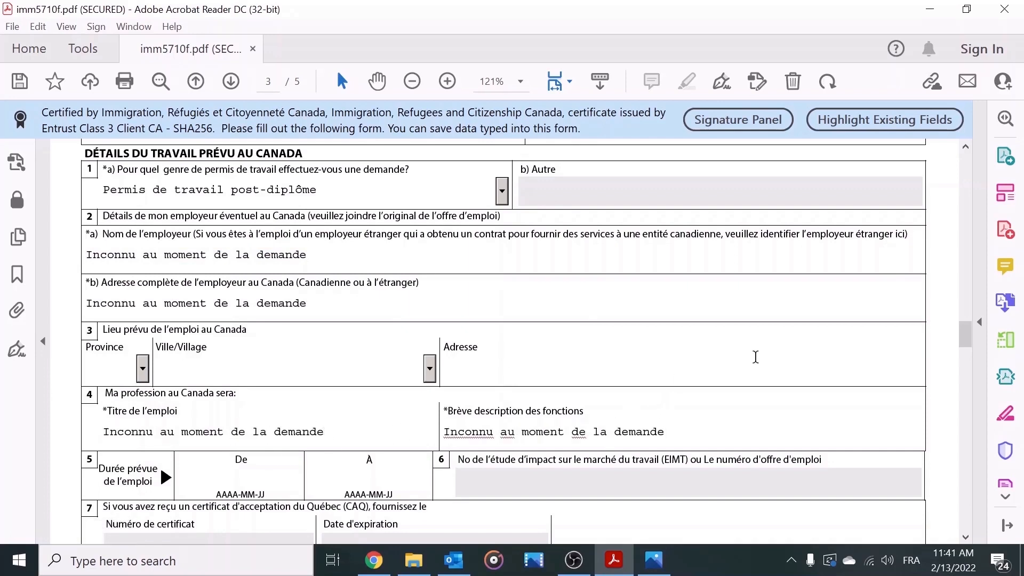
pyautogui.moveTo(966, 335); pyautogui.dragTo(967, 345)
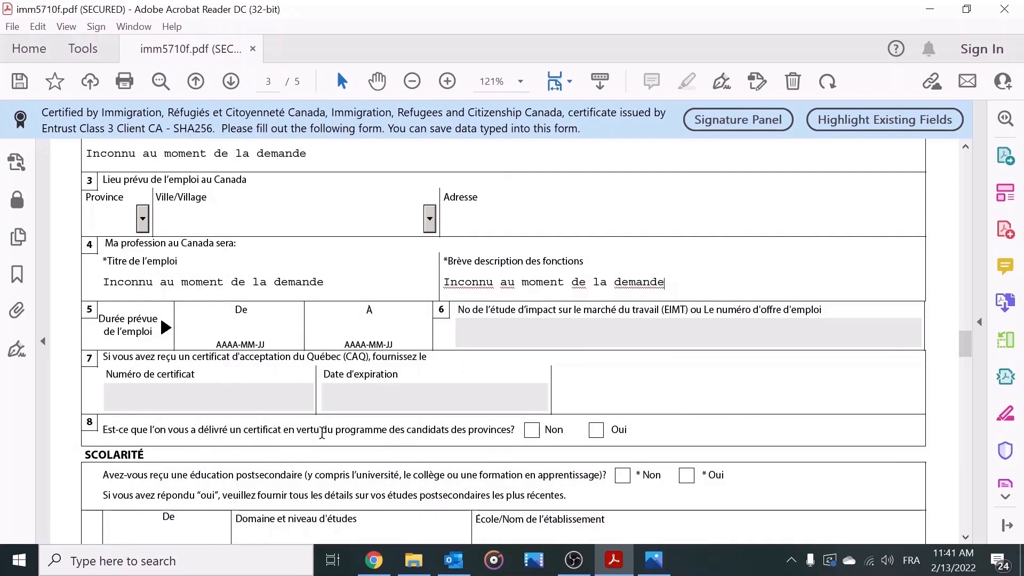
# Step: Answer Non to the provincial nominee question 8 and Oui to postsecondary education
pyautogui.click(532, 430)
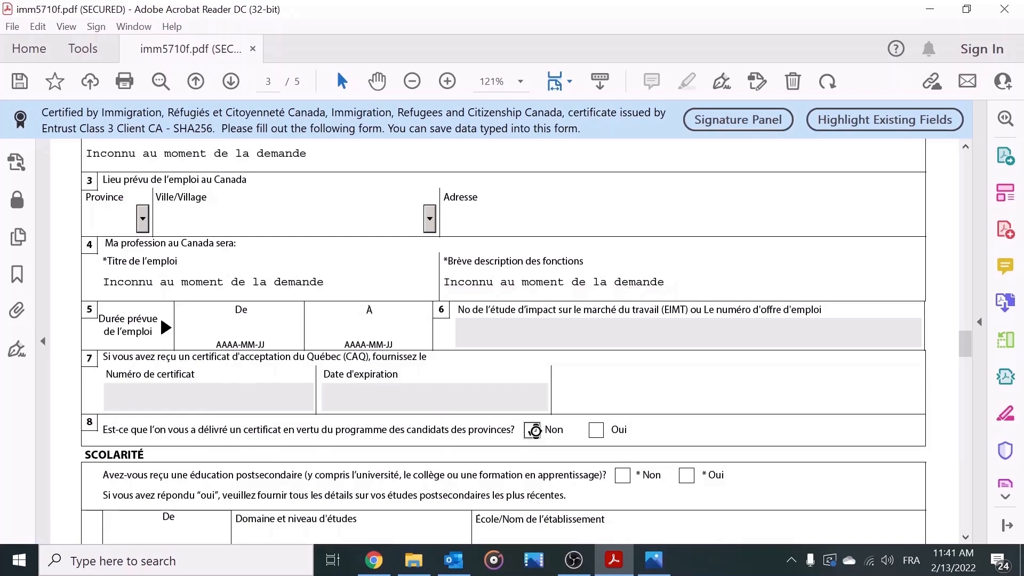
pyautogui.moveTo(962, 350); pyautogui.dragTo(961, 362)
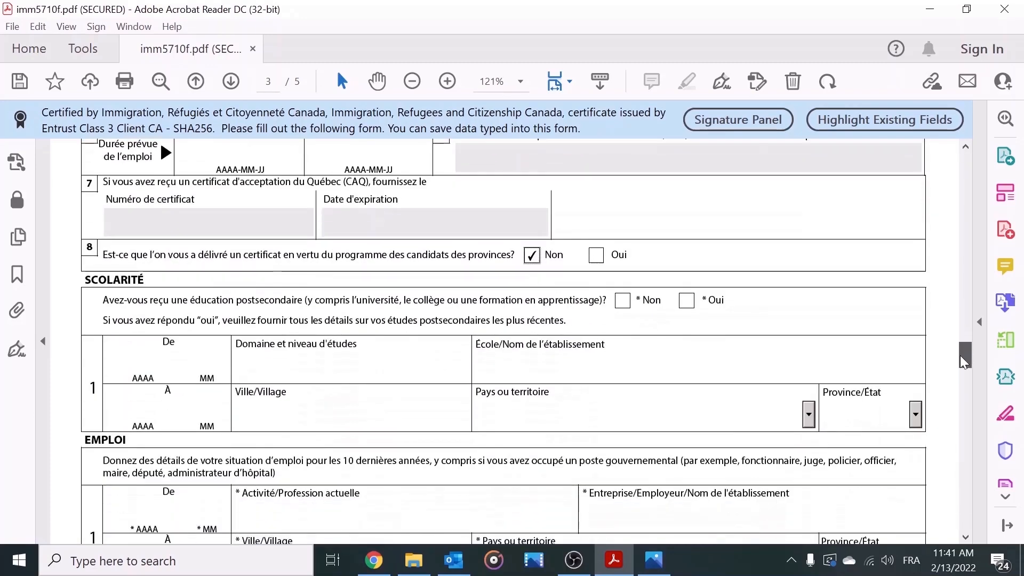
pyautogui.scroll(-2, 961, 363)
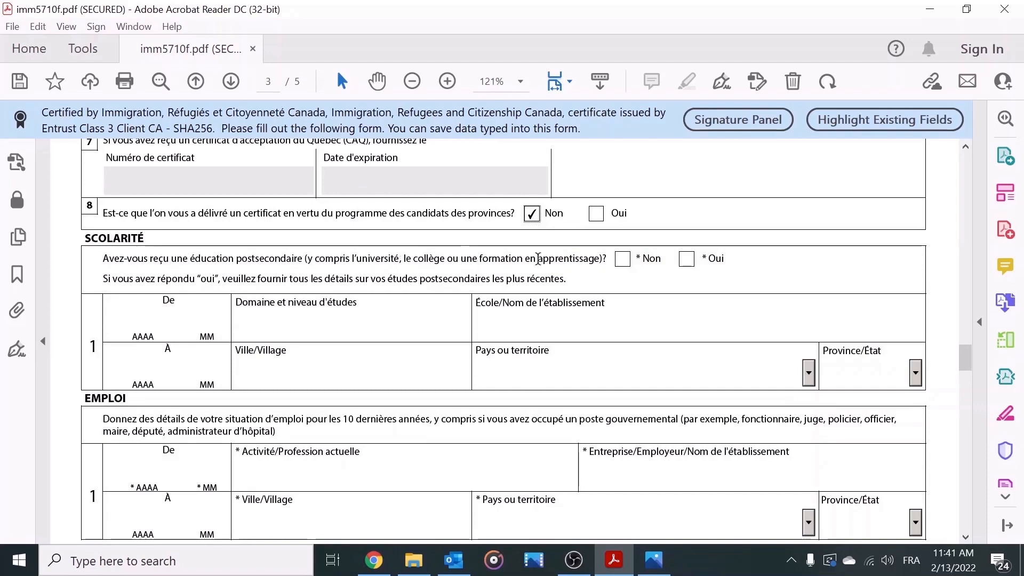
pyautogui.click(692, 267)
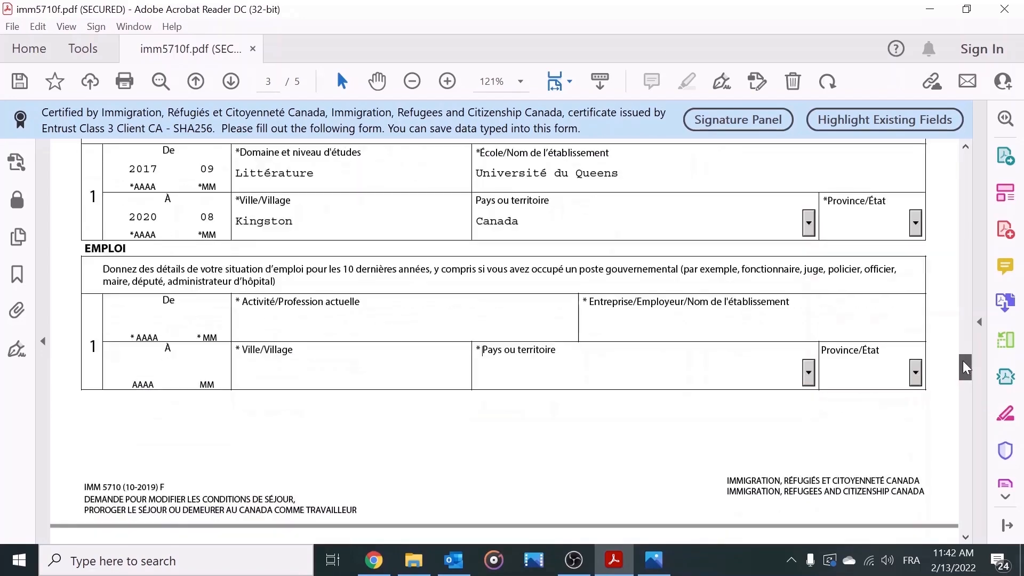
pyautogui.scroll(-3, 962, 363)
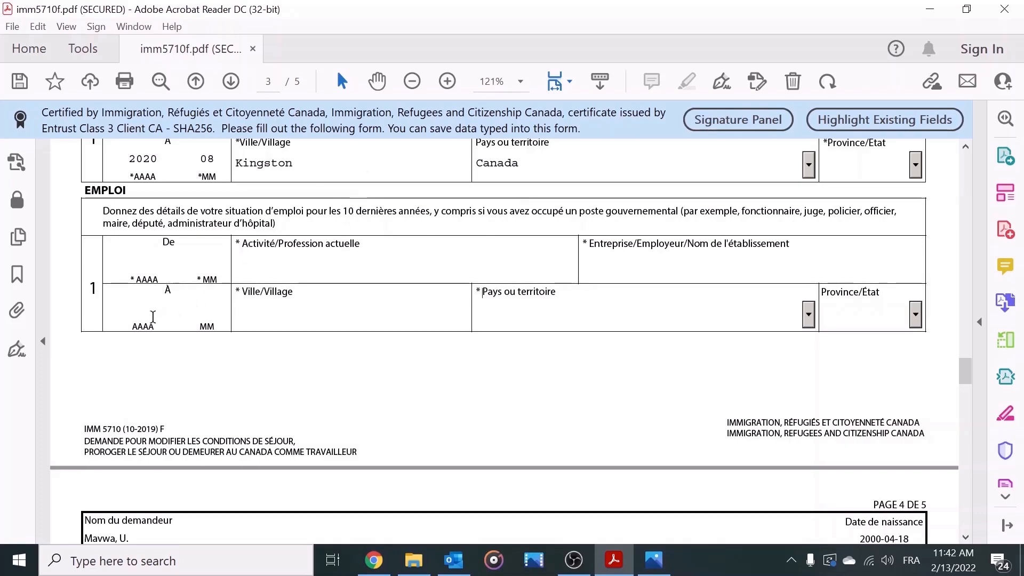
# Step: Set the employment end month to 08 and enter Etudiant as the current occupation
pyautogui.click(130, 273)
pyautogui.moveTo(137, 272)
pyautogui.mouseDown()
pyautogui.moveTo(133, 282)
pyautogui.moveTo(130, 272)
pyautogui.mouseUp()
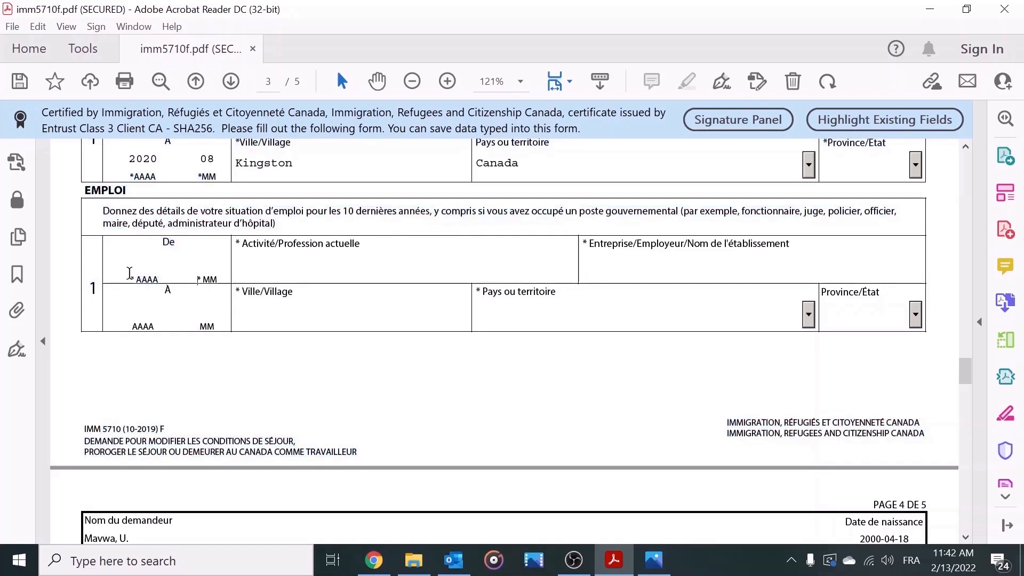
pyautogui.doubleClick(134, 277)
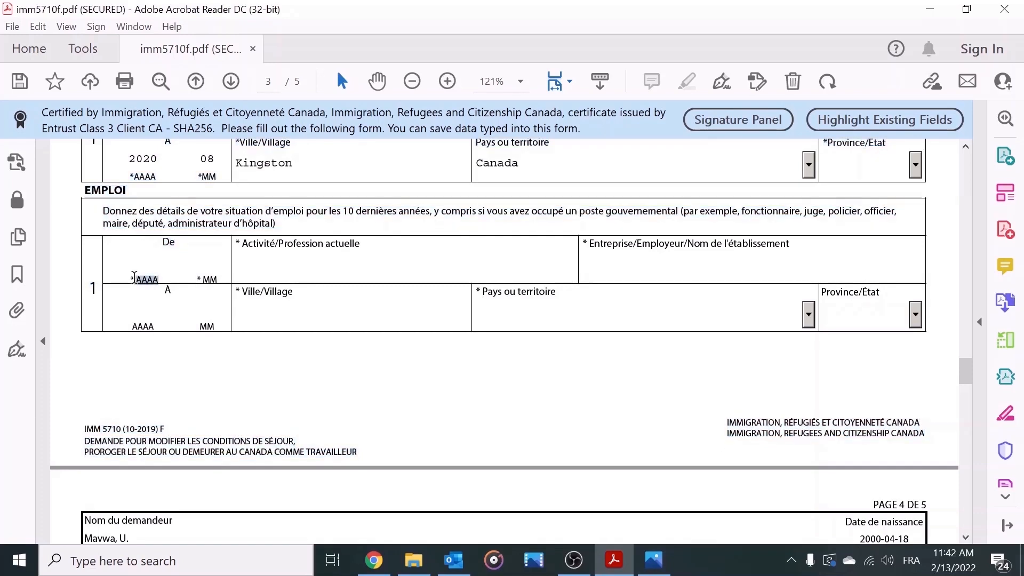
pyautogui.click(143, 268)
pyautogui.click(274, 265)
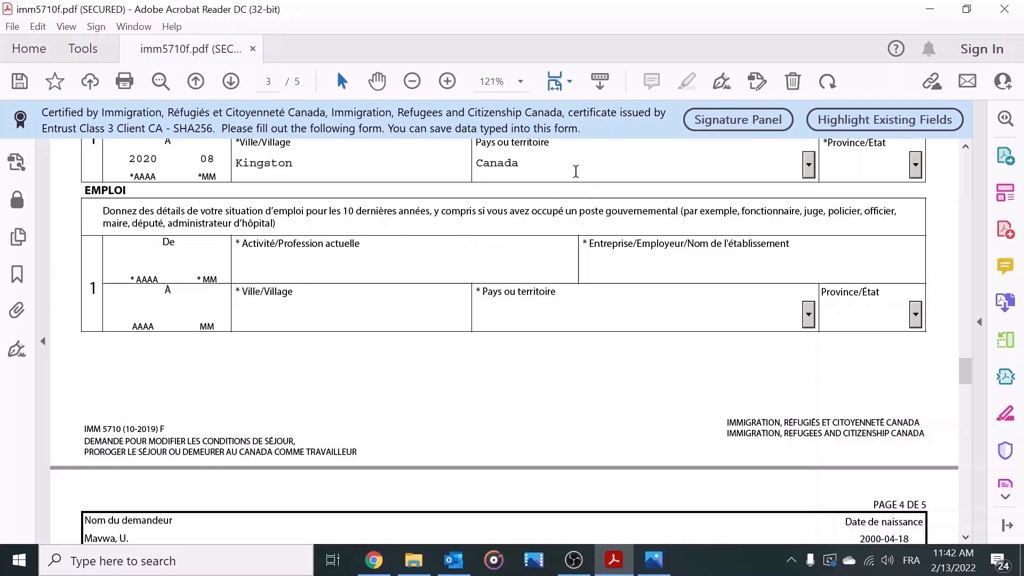
pyautogui.write('Etudiant')
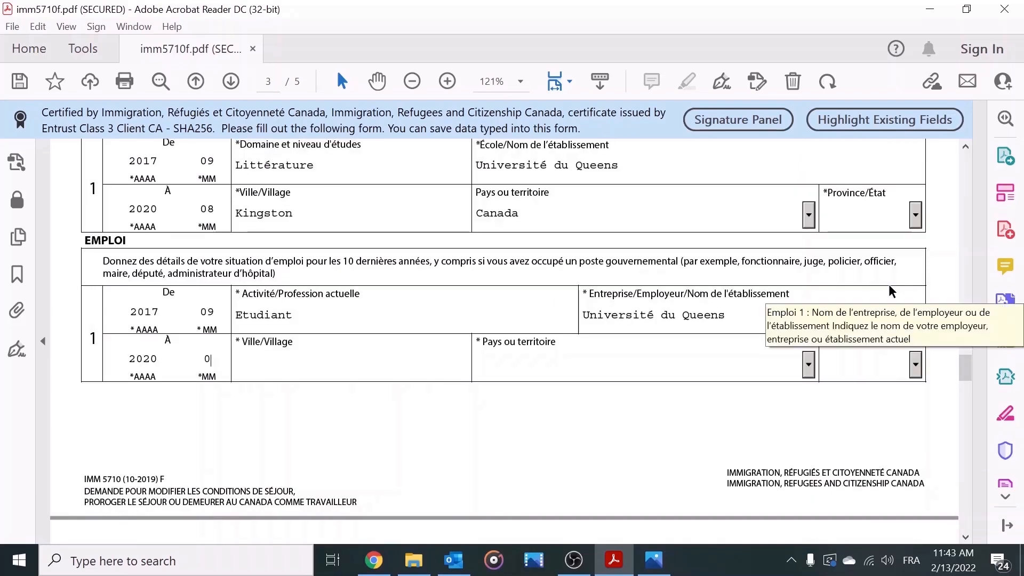
# Step: Enter Kingston as the employment city and scroll down to page 4
pyautogui.click(355, 370)
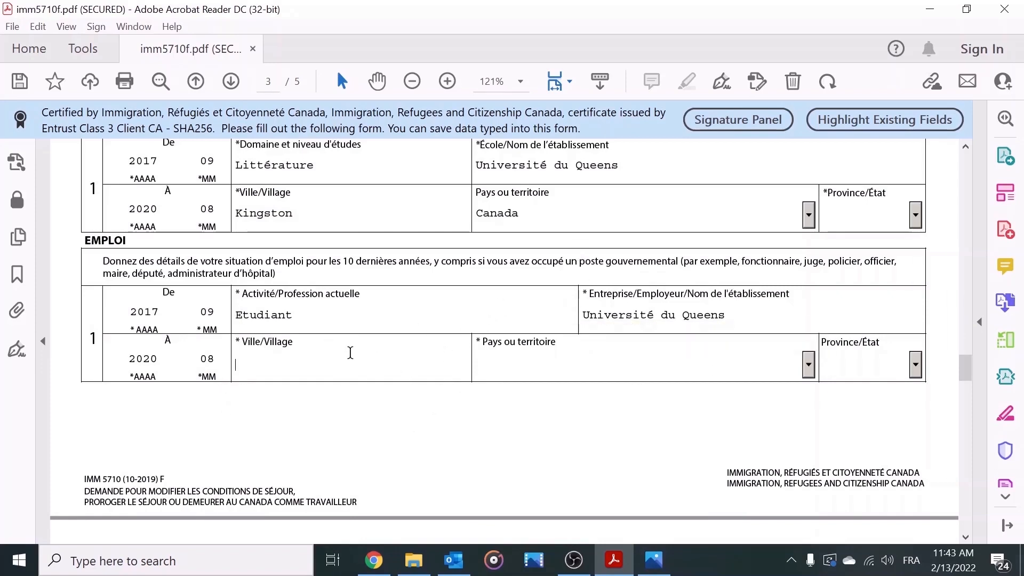
pyautogui.write('King')
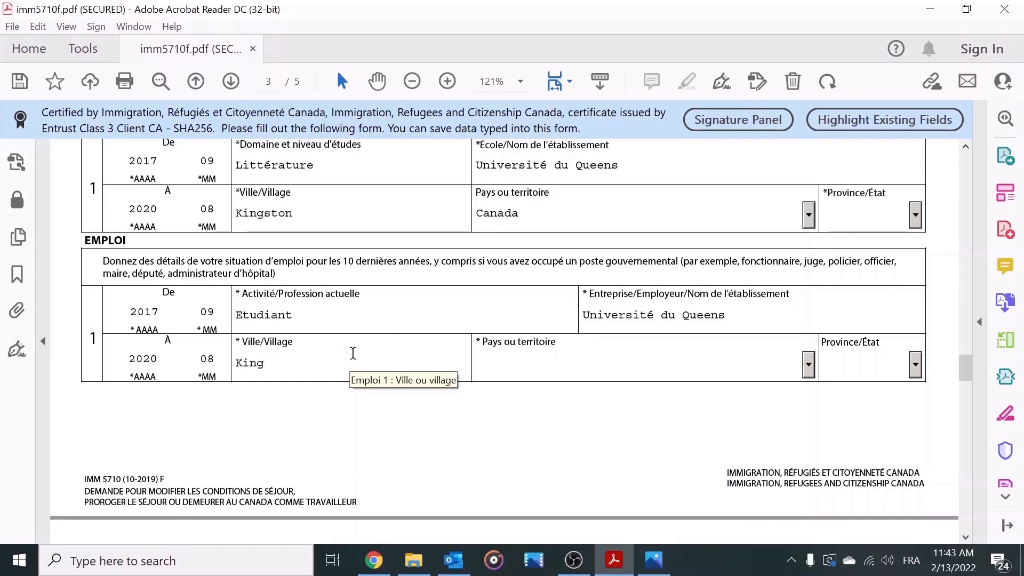
pyautogui.write('ston')
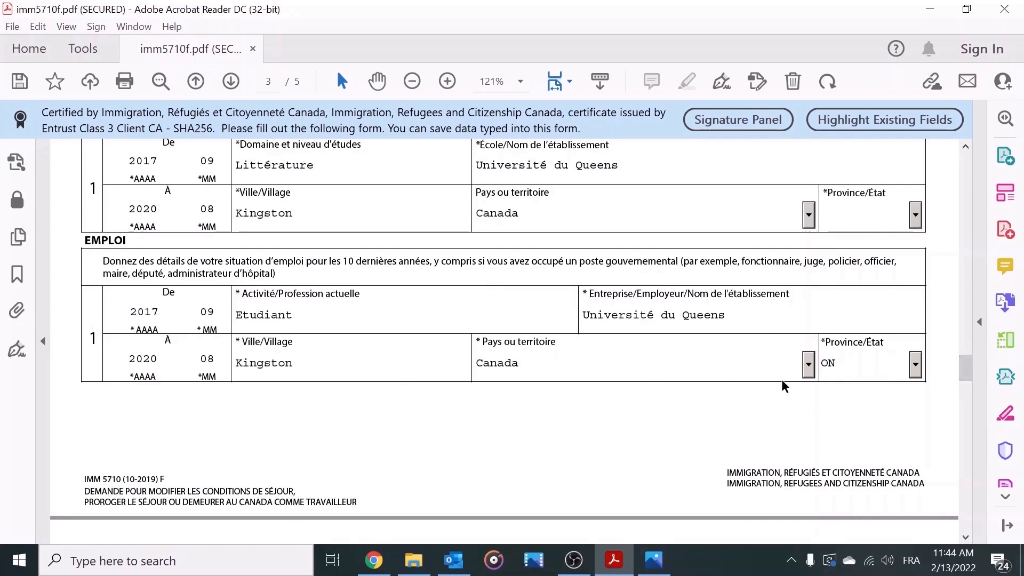
pyautogui.moveTo(970, 364); pyautogui.dragTo(961, 387)
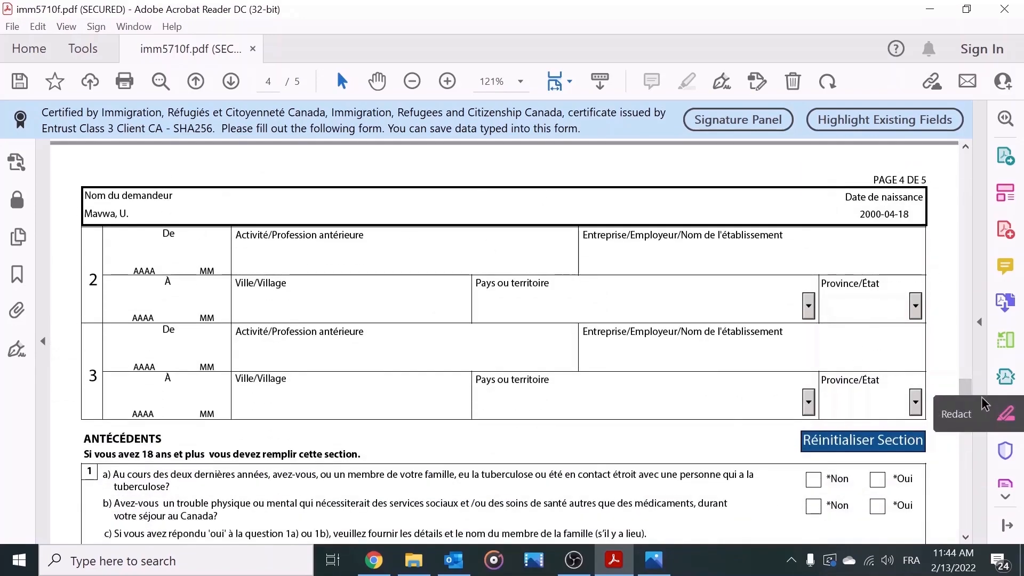
# Step: Answer Non to background questions 1a and 1b
pyautogui.moveTo(963, 386); pyautogui.dragTo(963, 382)
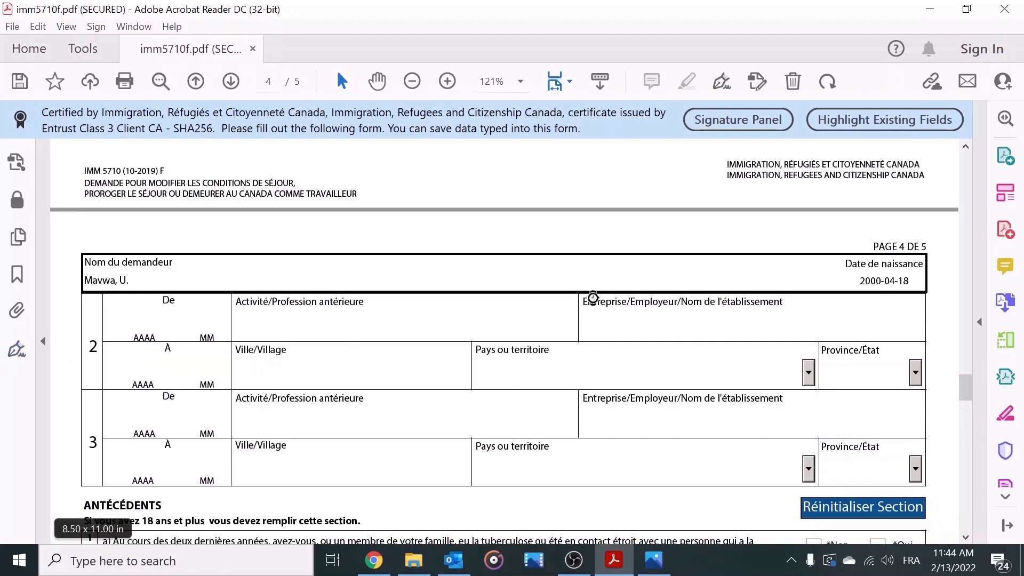
pyautogui.moveTo(965, 387); pyautogui.dragTo(961, 408)
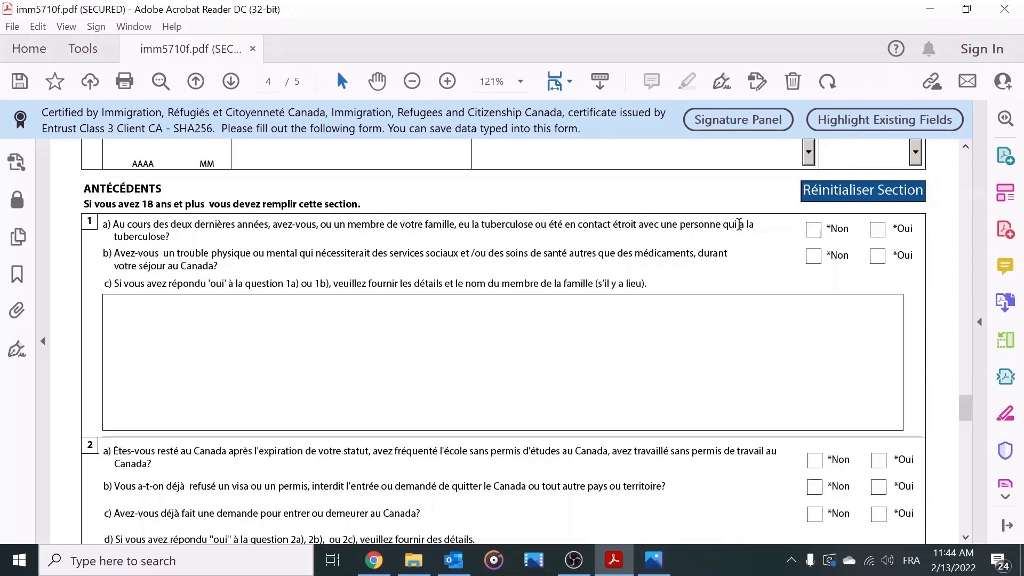
pyautogui.click(812, 229)
pyautogui.click(813, 257)
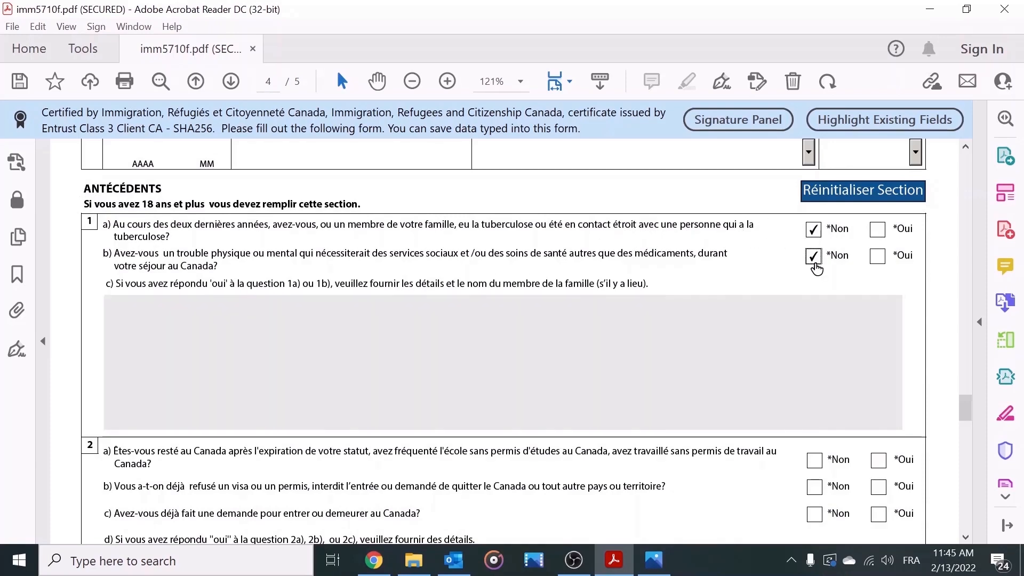
pyautogui.scroll(-5, 965, 408)
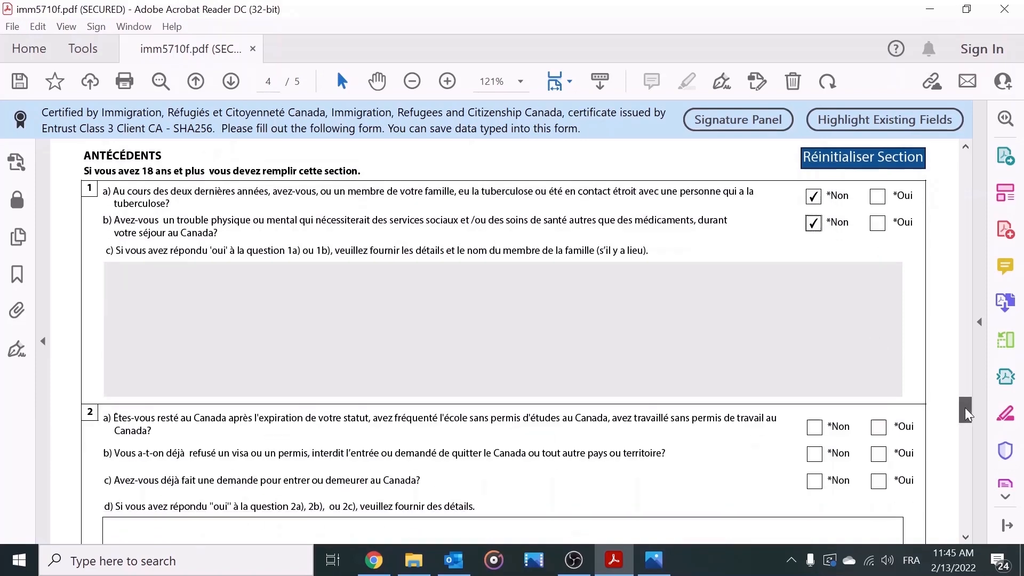
# Step: Answer Non to questions 2a, 2b, 2c and 3a, ending on page 5
pyautogui.click(814, 311)
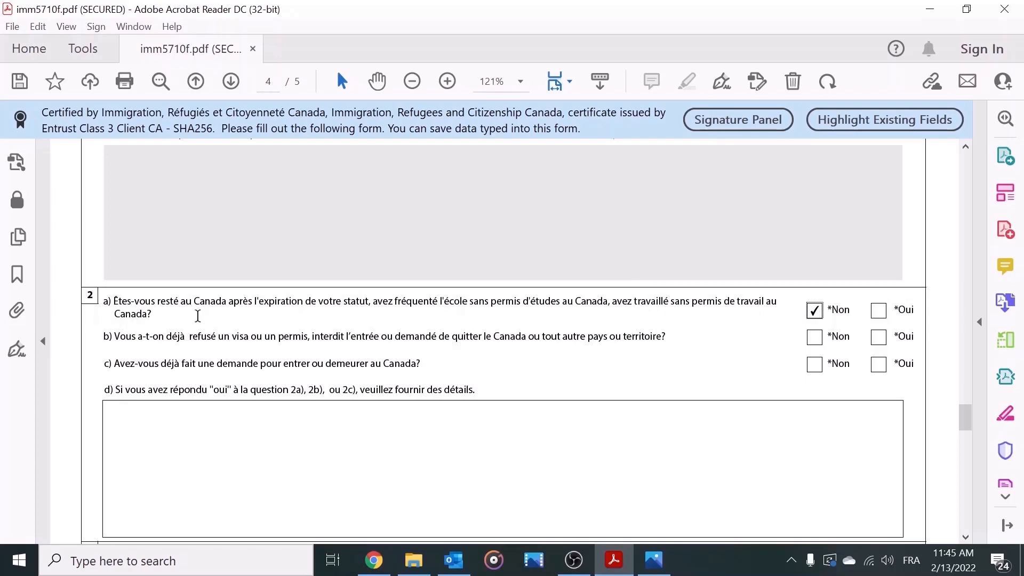
pyautogui.click(811, 339)
pyautogui.click(814, 364)
pyautogui.moveTo(971, 414)
pyautogui.mouseDown()
pyautogui.moveTo(971, 427)
pyautogui.moveTo(966, 419)
pyautogui.mouseUp()
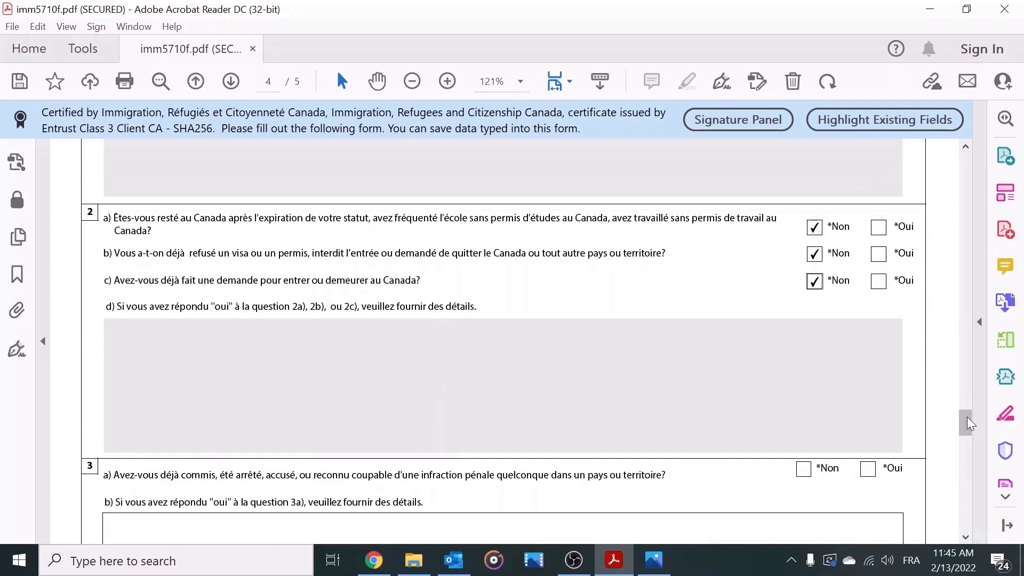
pyautogui.moveTo(967, 417); pyautogui.dragTo(960, 438)
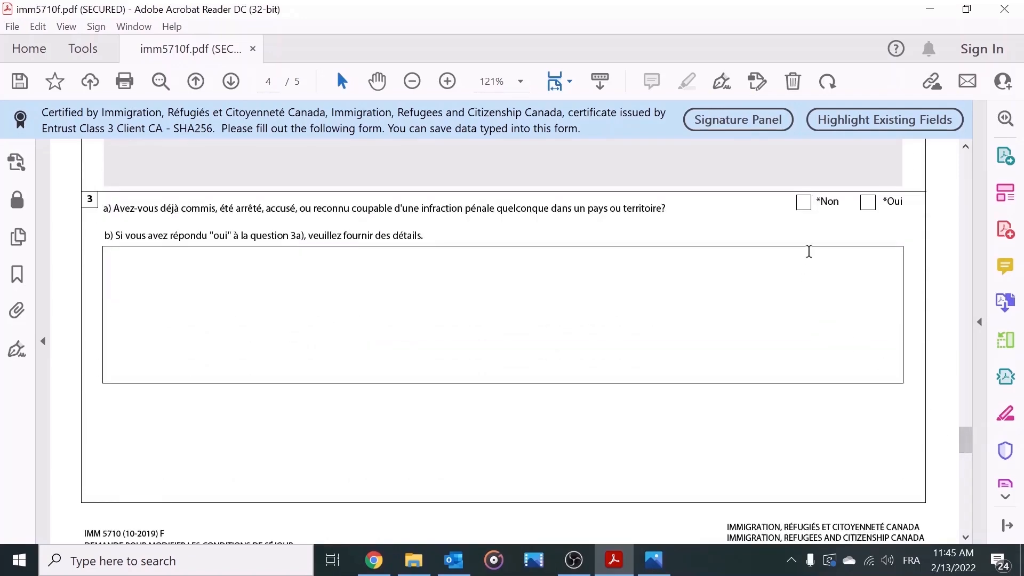
pyautogui.click(803, 203)
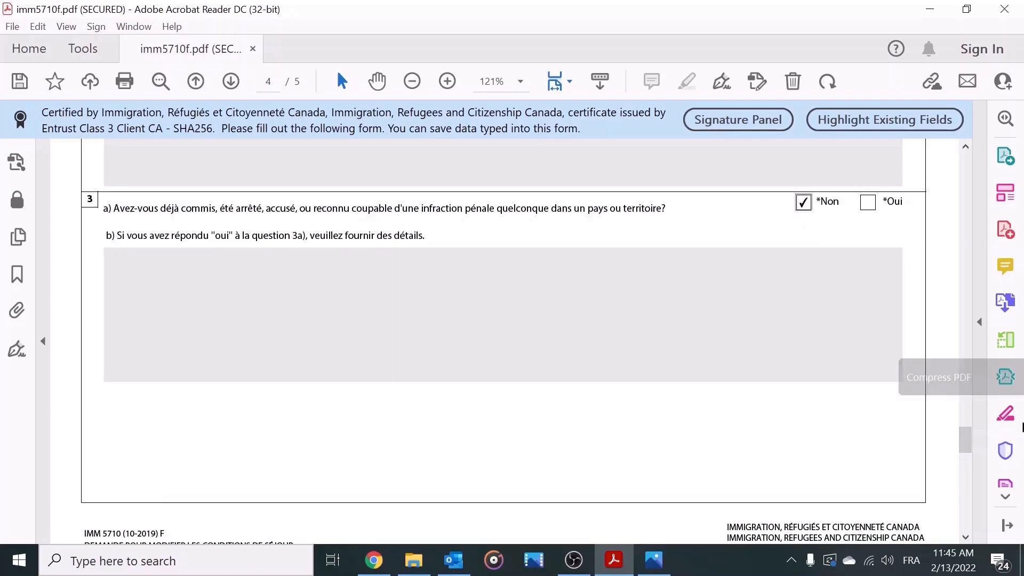
pyautogui.moveTo(965, 435); pyautogui.dragTo(969, 459)
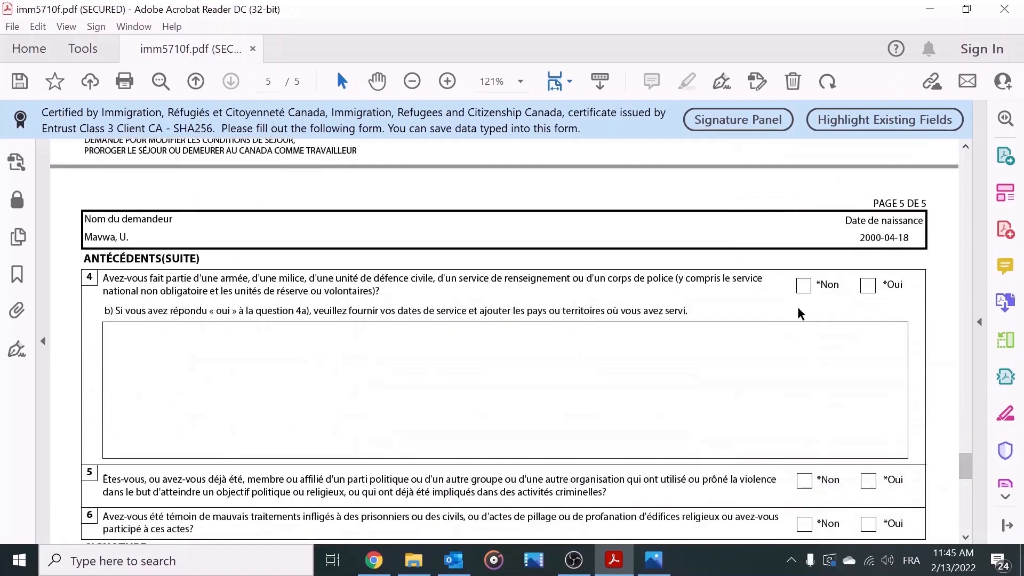
# Step: Answer Non to question 4 and accept future contact from IRCC (Oui)
pyautogui.click(804, 288)
pyautogui.scroll(-8, 91, 208)
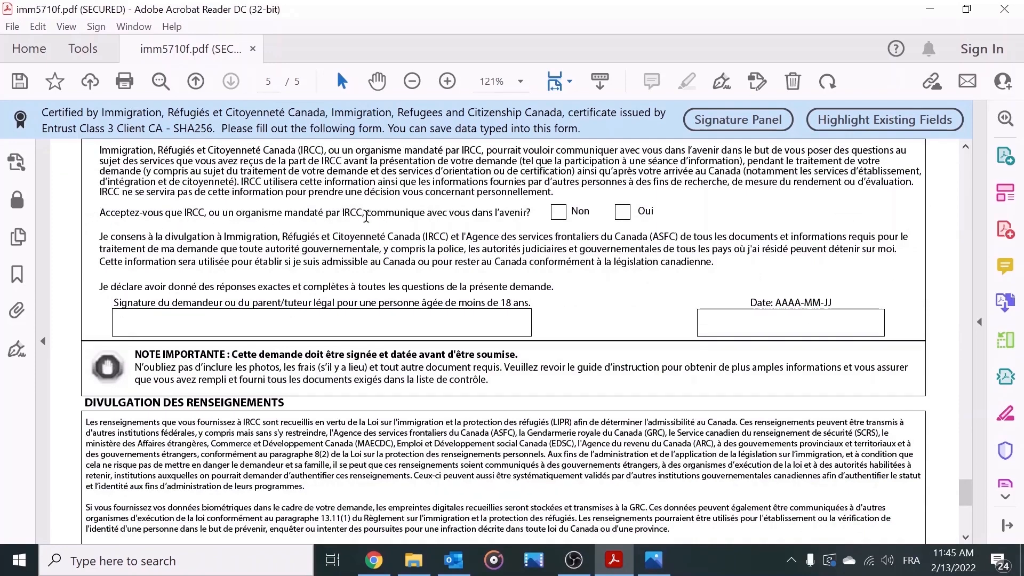
pyautogui.click(623, 213)
# Step: Enter the applicant's name in the signature box and date it 2022-02-13
pyautogui.scroll(2, 213, 395)
pyautogui.write('Utilisateurtest Mavwa')
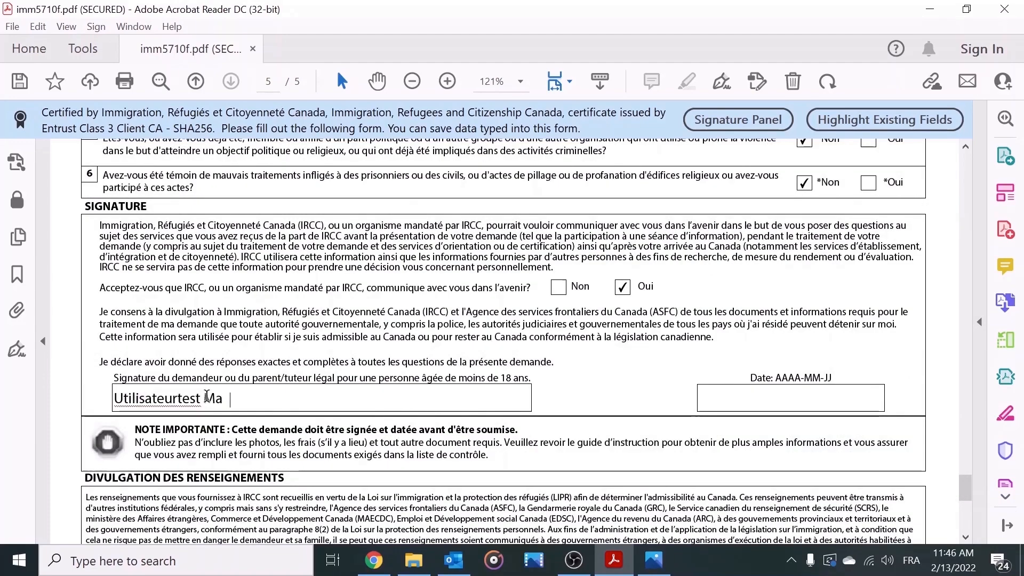
pyautogui.click(791, 403)
pyautogui.write('2022-02-13')
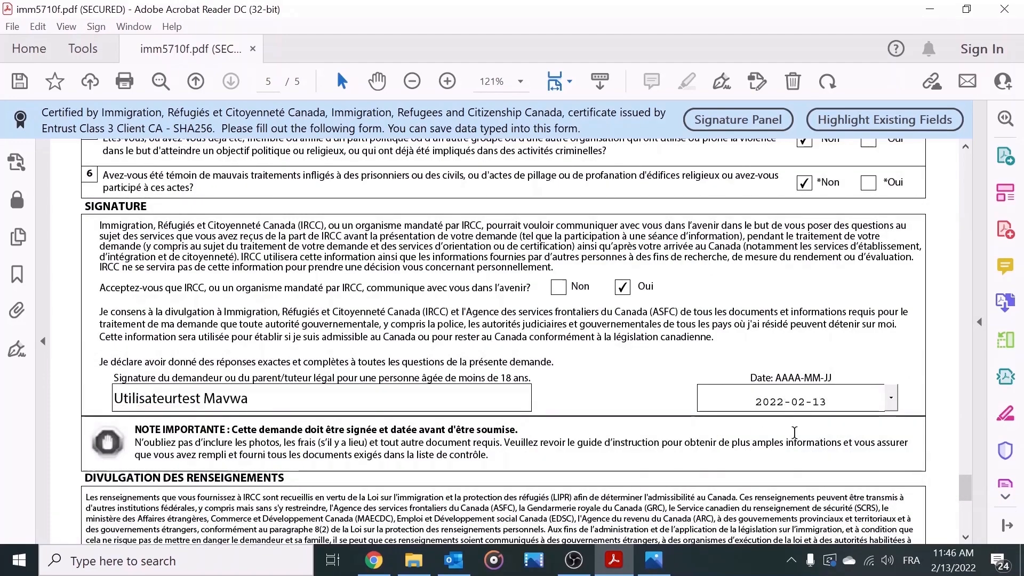
pyautogui.click(964, 509)
pyautogui.scroll(-3, 964, 509)
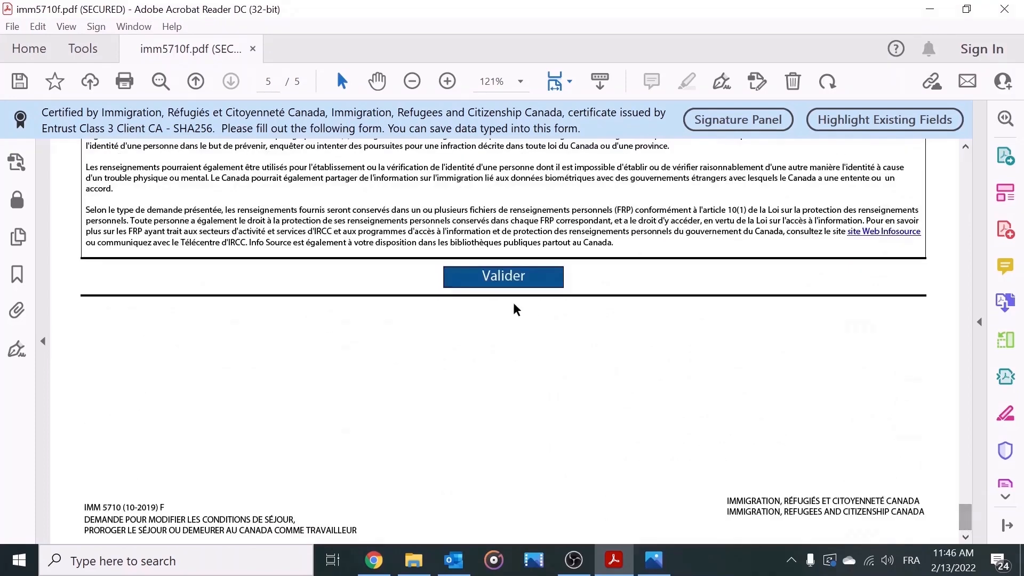
# Step: Run validation, then set the flagged education Province/État to ON
pyautogui.click(494, 278)
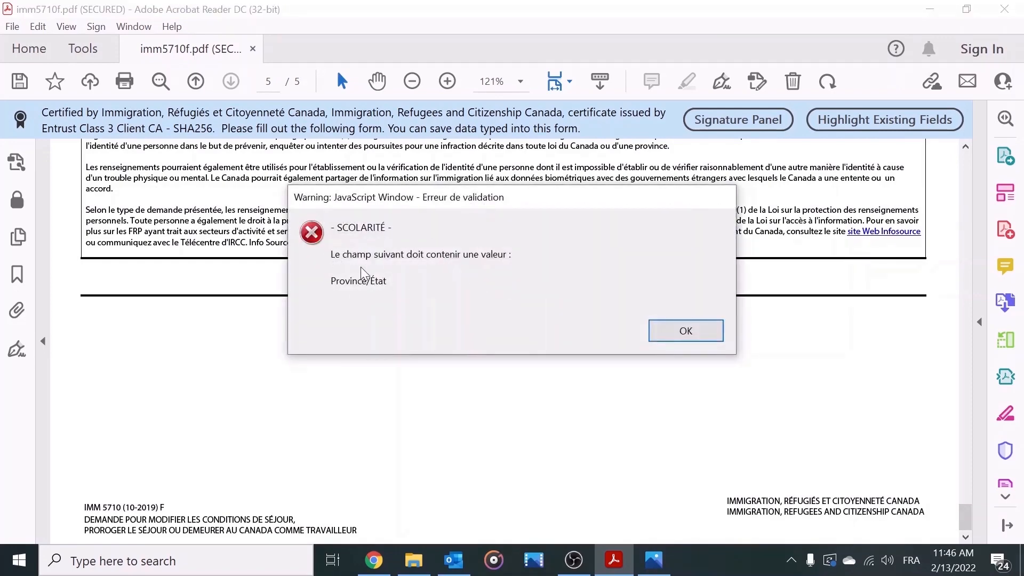
pyautogui.click(690, 329)
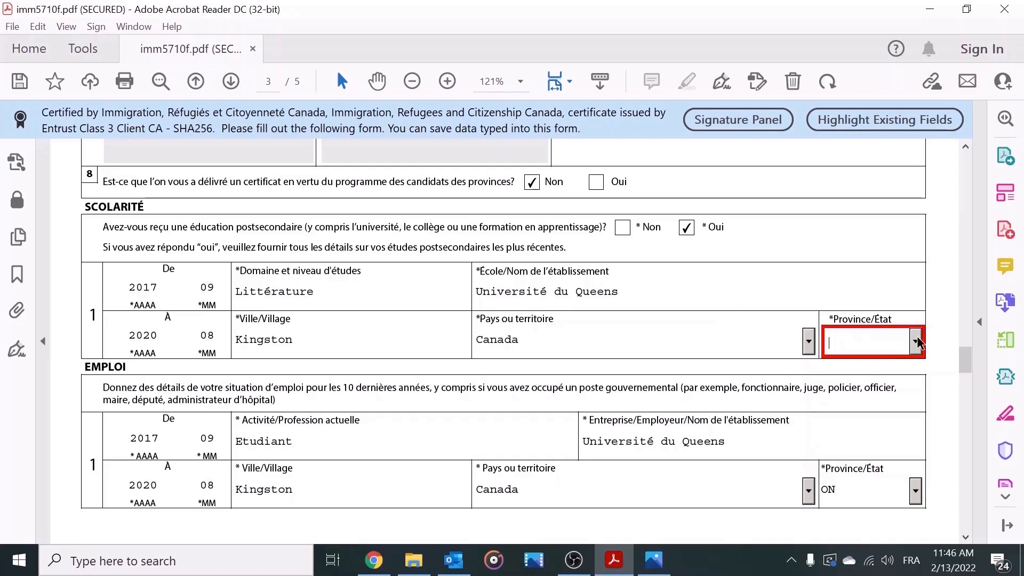
pyautogui.click(917, 341)
pyautogui.click(919, 482)
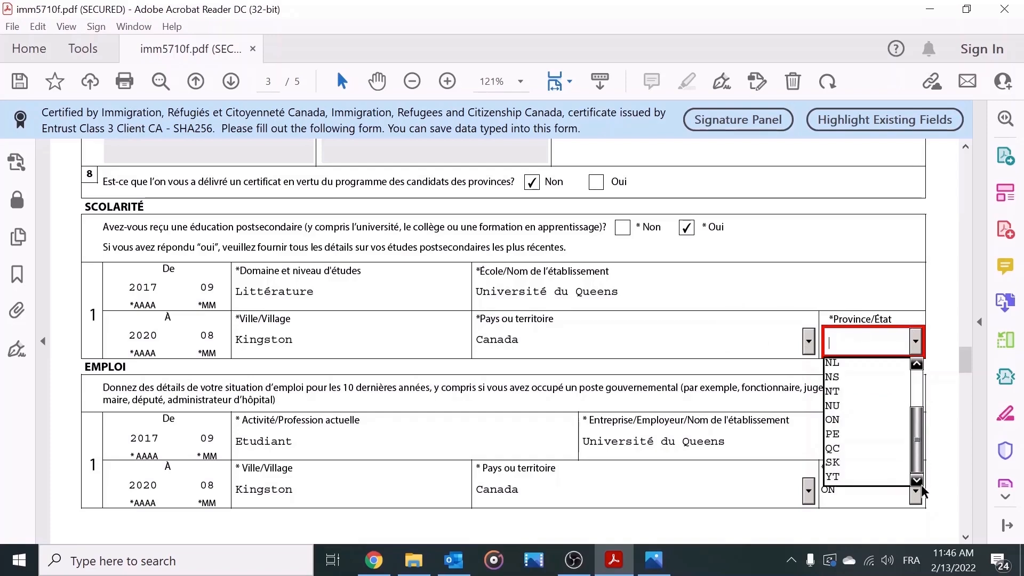
pyautogui.click(862, 419)
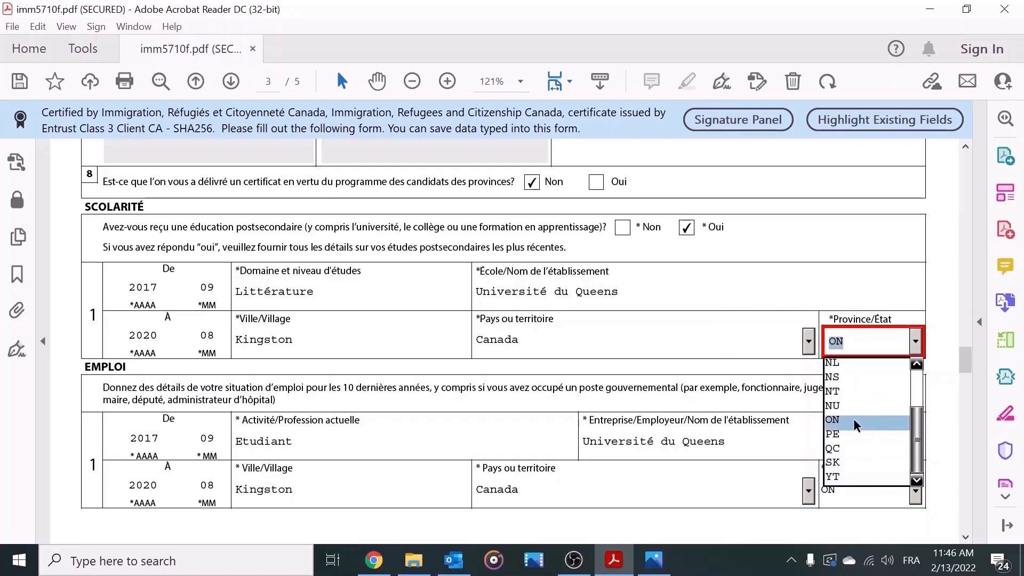
pyautogui.moveTo(958, 354); pyautogui.dragTo(964, 516)
# Step: Revalidate the form successfully, then review the new barcode page and Validé Oui on page 1
pyautogui.click(502, 277)
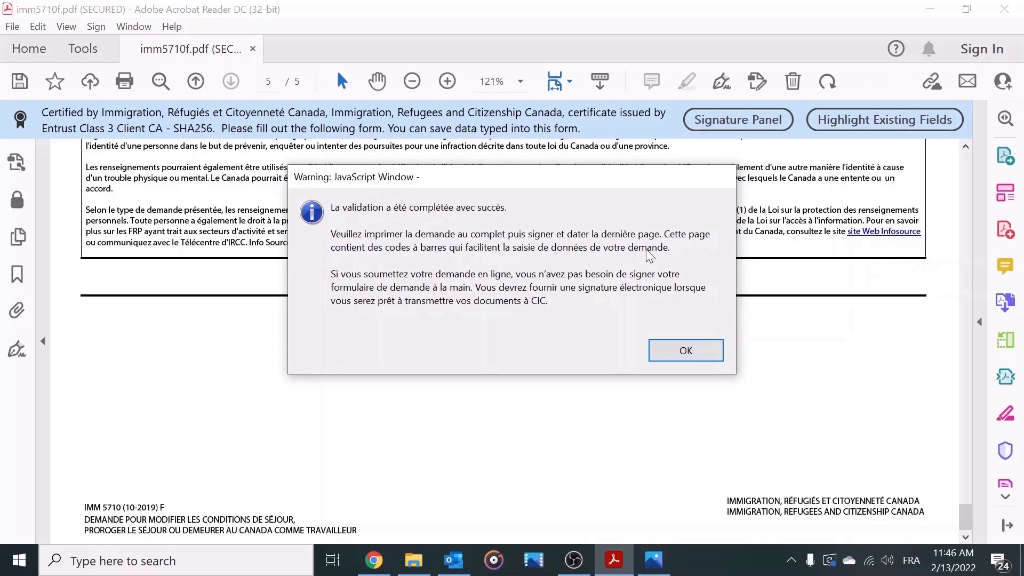
pyautogui.click(681, 352)
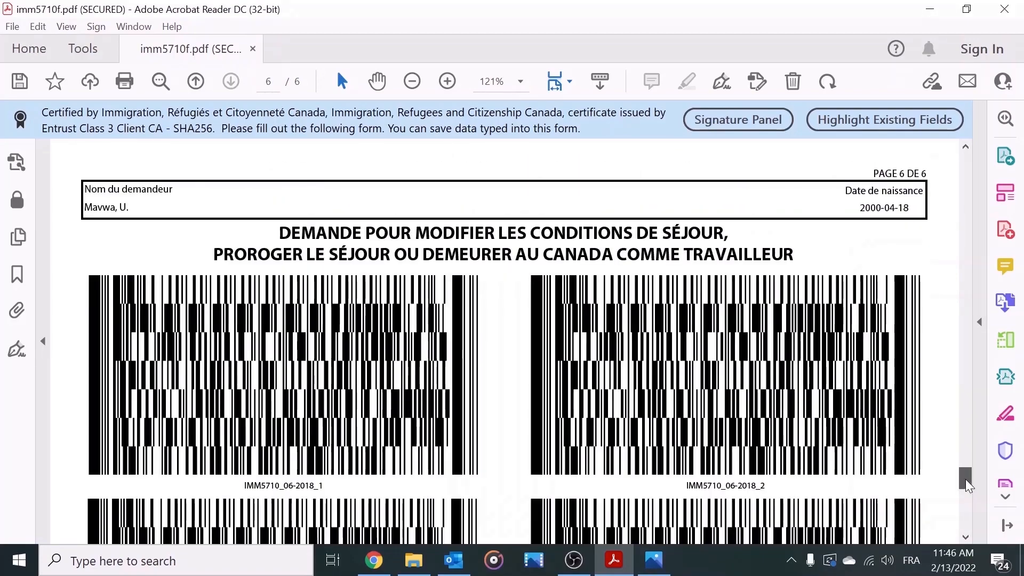
pyautogui.moveTo(965, 479); pyautogui.dragTo(949, 149)
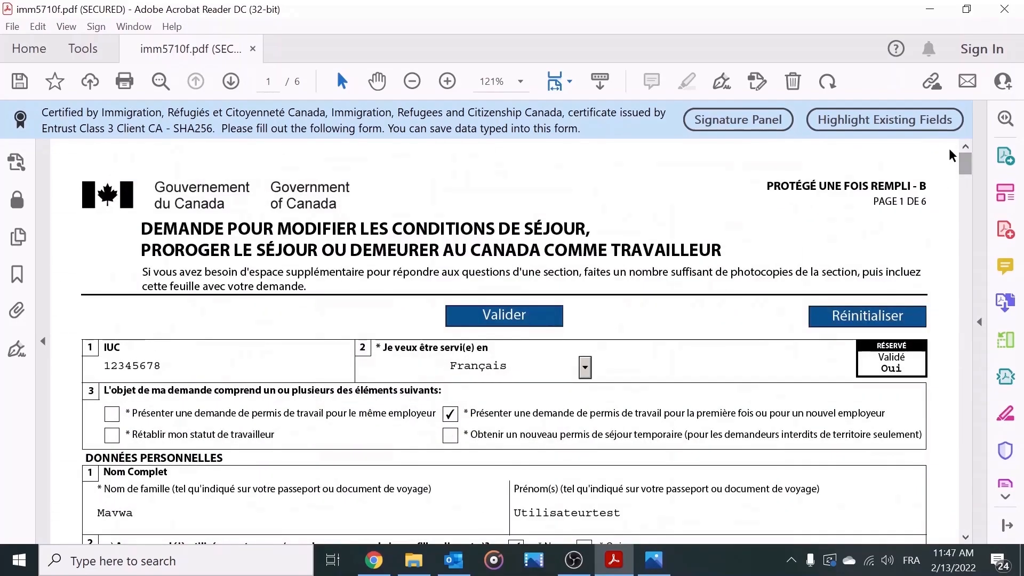
pyautogui.moveTo(884, 368); pyautogui.dragTo(908, 370)
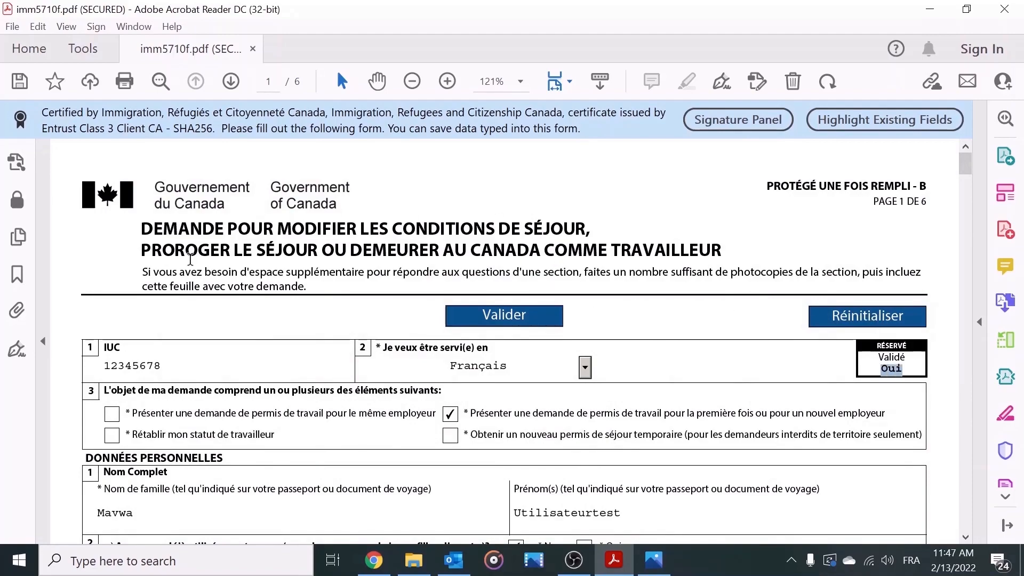
pyautogui.moveTo(964, 165); pyautogui.dragTo(958, 223)
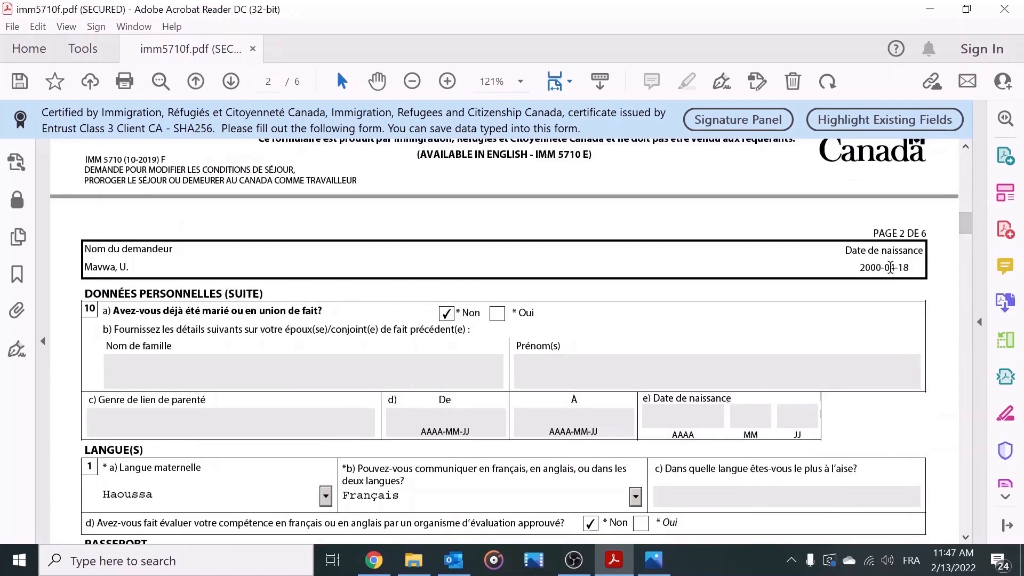